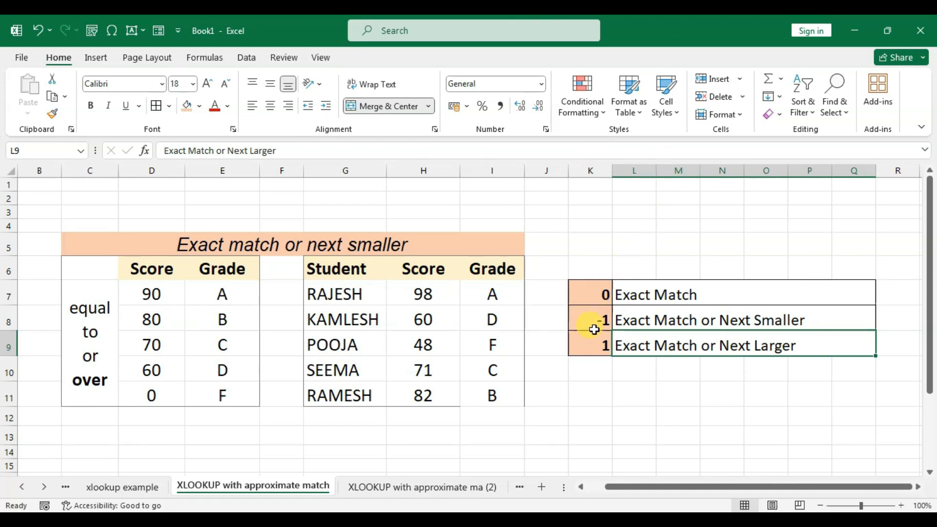
pyautogui.click(594, 326)
pyautogui.click(595, 351)
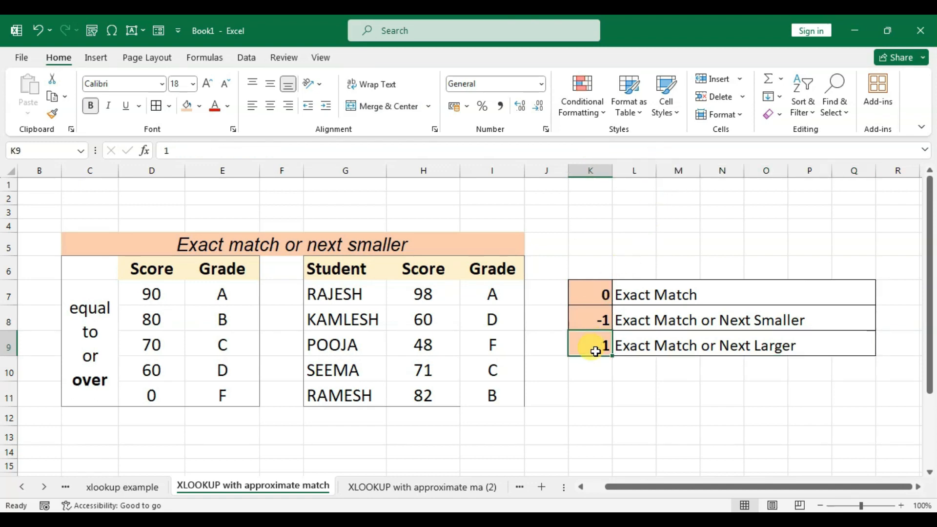
pyautogui.click(602, 322)
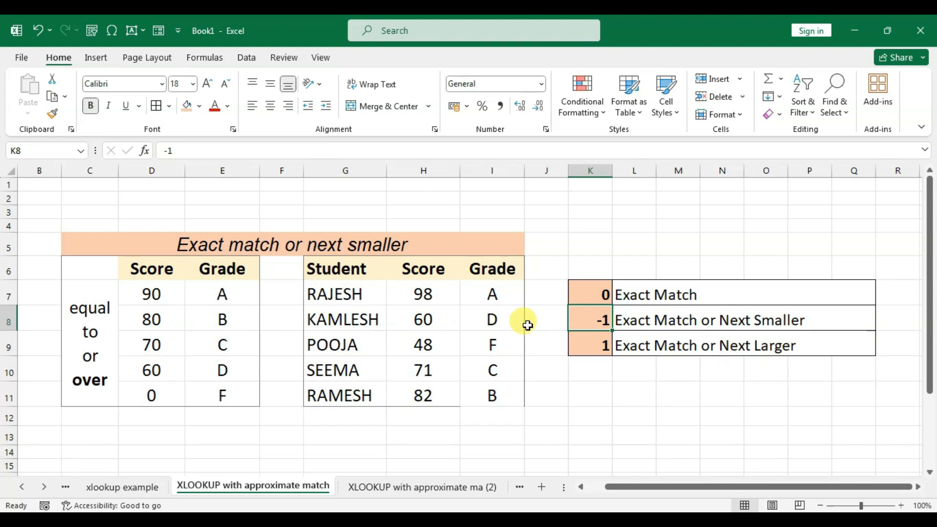
# - Clear the existing student grades in cells I7:I11
pyautogui.click(496, 309)
pyautogui.moveTo(494, 293); pyautogui.dragTo(497, 384)
pyautogui.press('Delete')
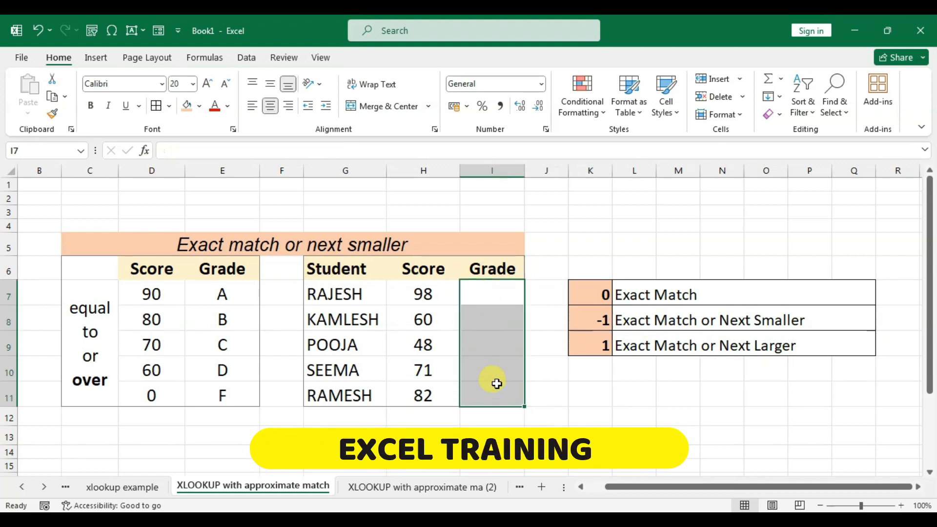
pyautogui.click(496, 383)
pyautogui.click(496, 293)
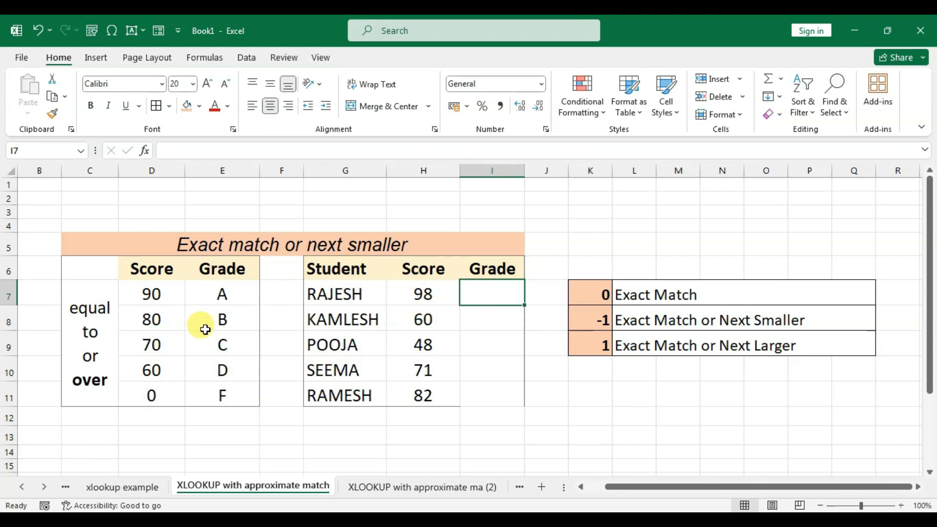
# - Examine each minimum score and its corresponding grade in the lookup table D7:E11
pyautogui.moveTo(210, 287); pyautogui.dragTo(209, 315)
pyautogui.click(157, 291)
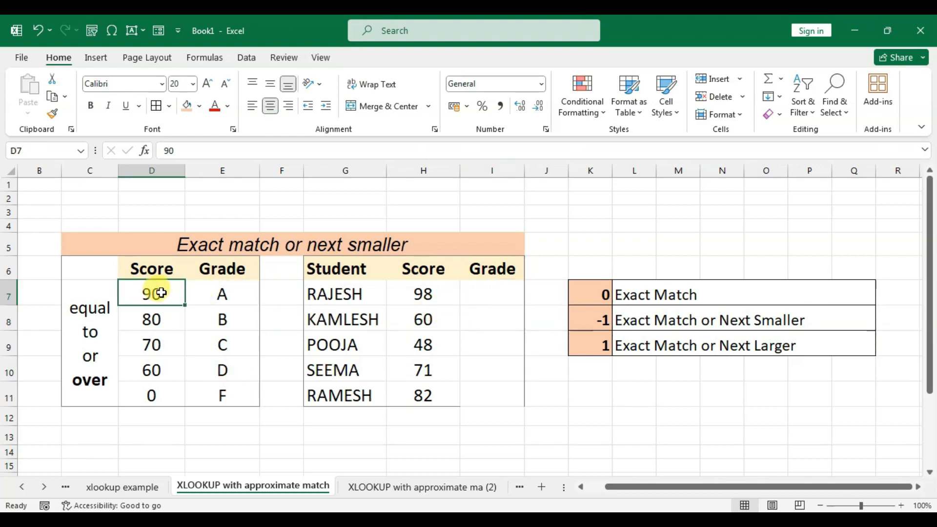
pyautogui.click(220, 293)
pyautogui.click(151, 318)
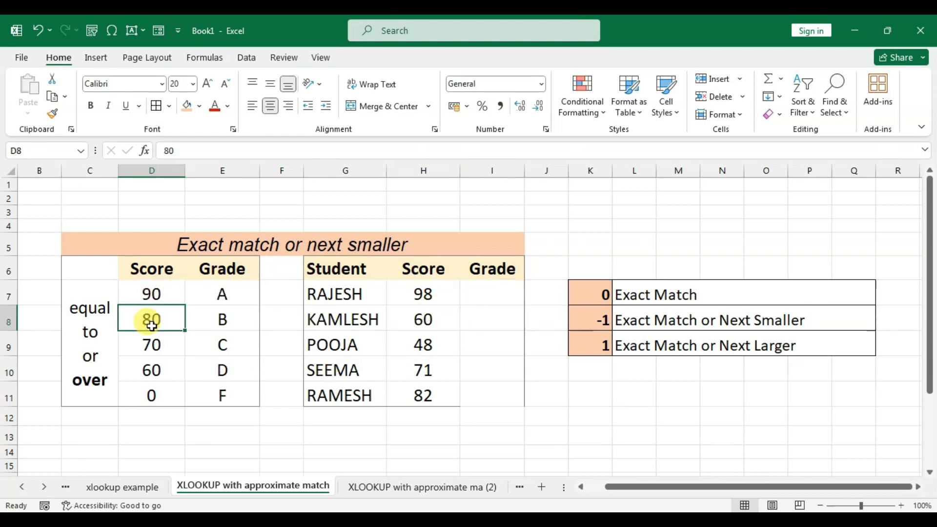
pyautogui.click(222, 322)
pyautogui.click(152, 345)
pyautogui.click(220, 344)
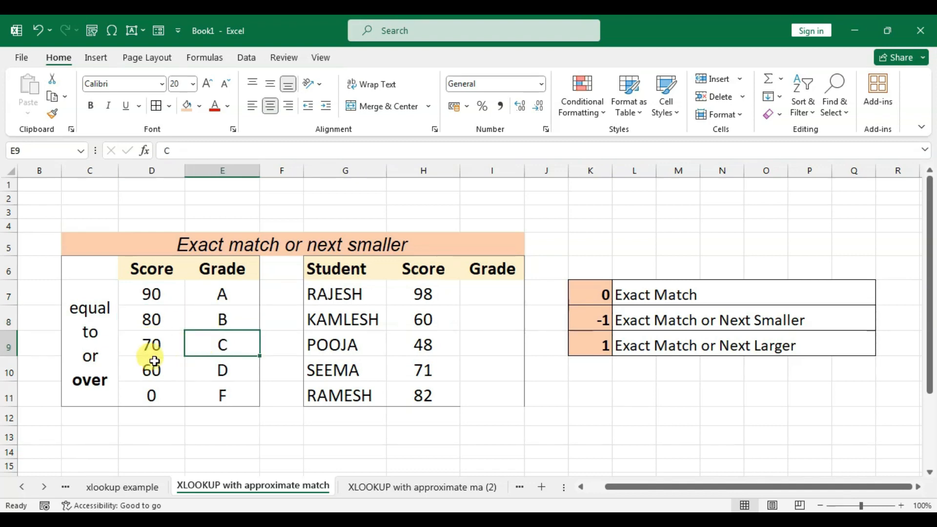
pyautogui.click(166, 372)
pyautogui.click(213, 368)
pyautogui.click(153, 394)
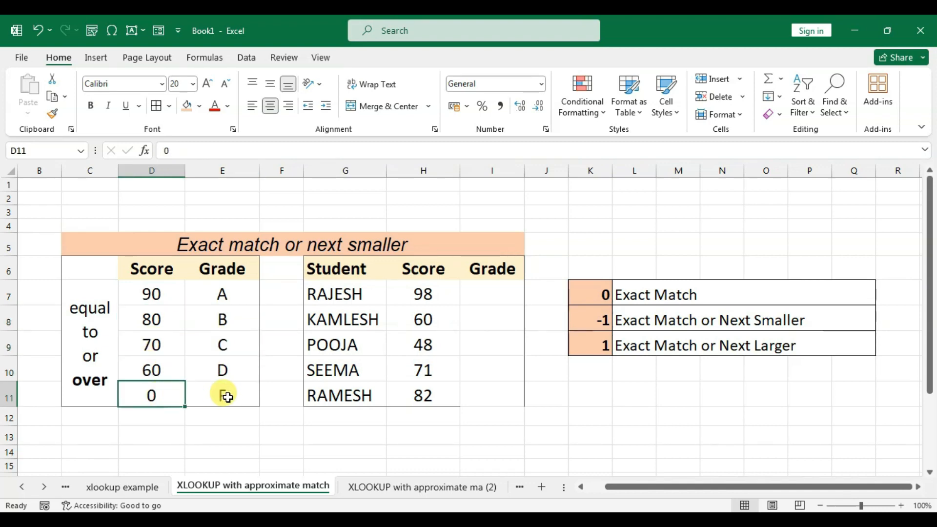
pyautogui.click(225, 395)
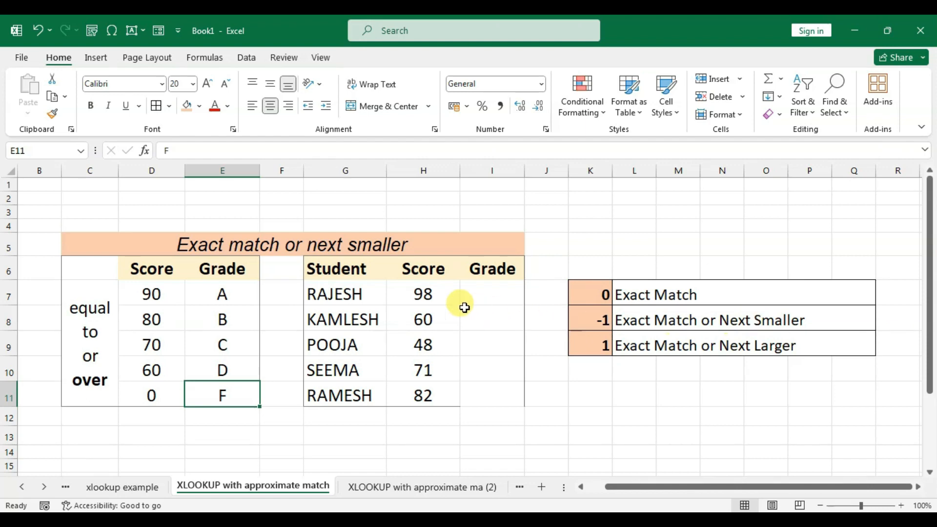
# - Compare the student scores in H7:H9 with the score thresholds and grades in the lookup table
pyautogui.click(427, 293)
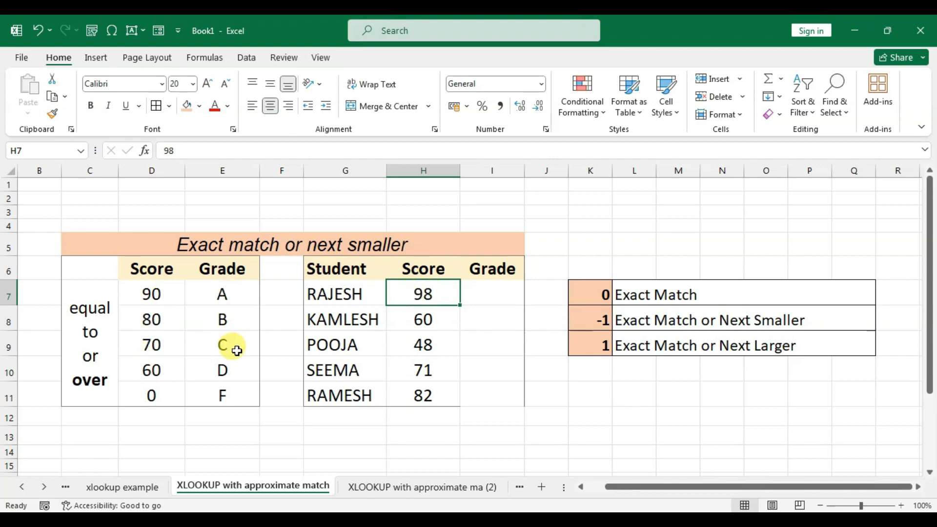
pyautogui.click(149, 294)
pyautogui.click(221, 293)
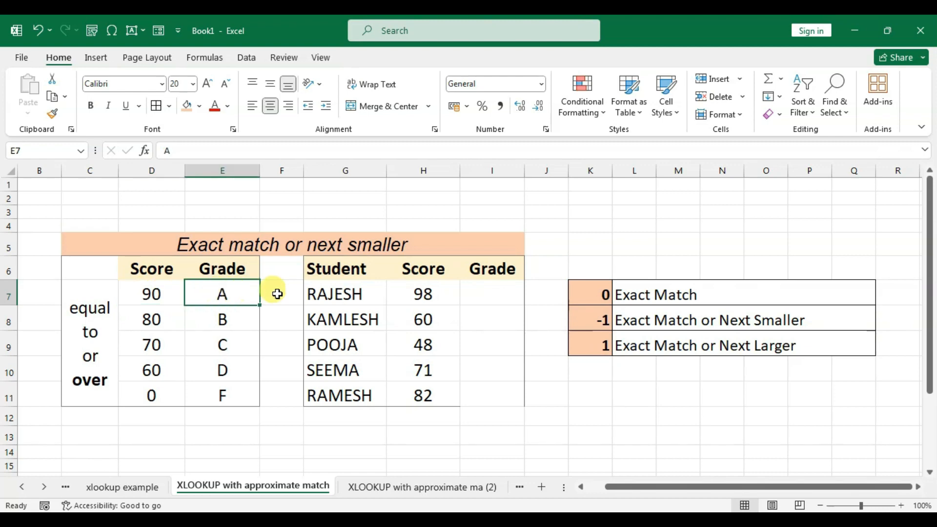
pyautogui.click(484, 297)
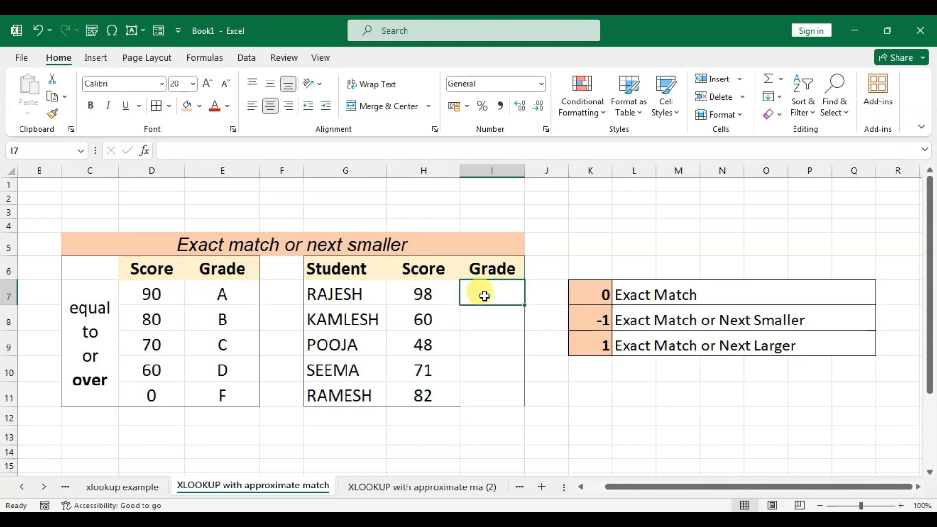
pyautogui.click(427, 322)
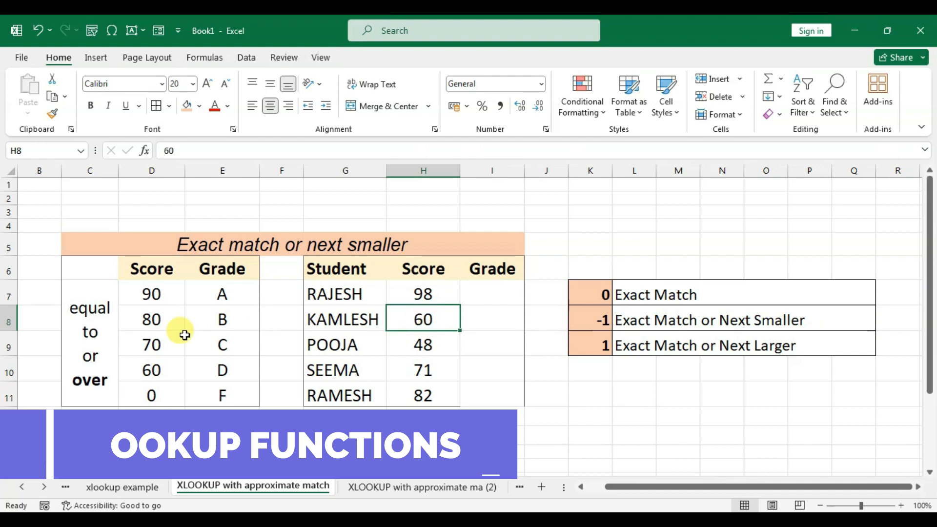
pyautogui.click(149, 370)
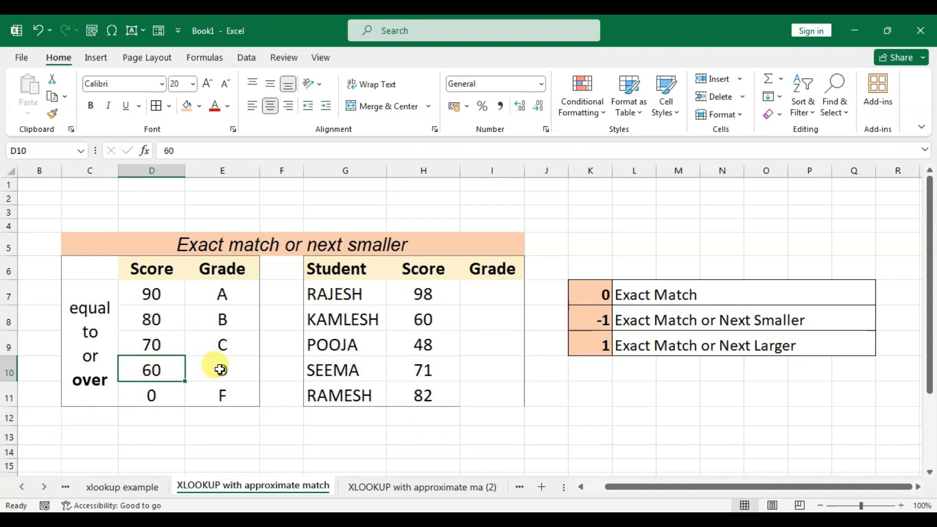
pyautogui.click(217, 370)
pyautogui.click(421, 342)
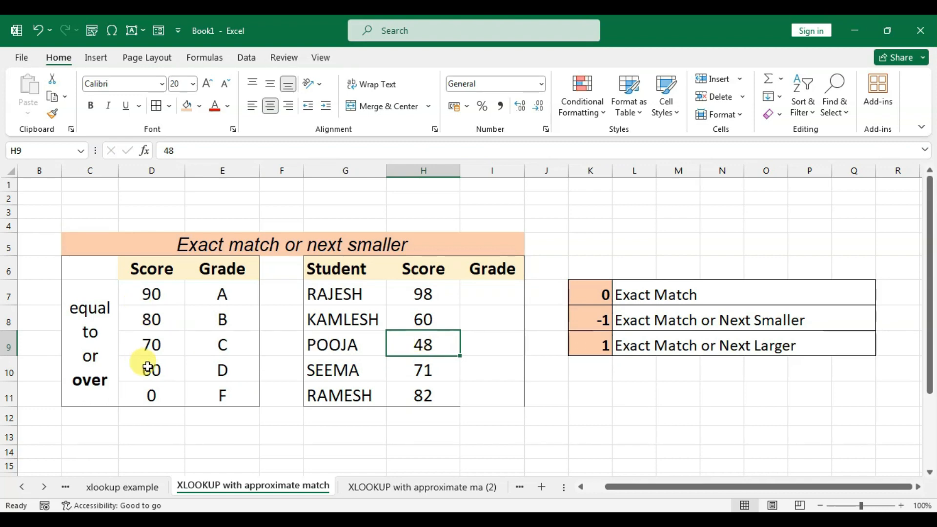
pyautogui.click(153, 396)
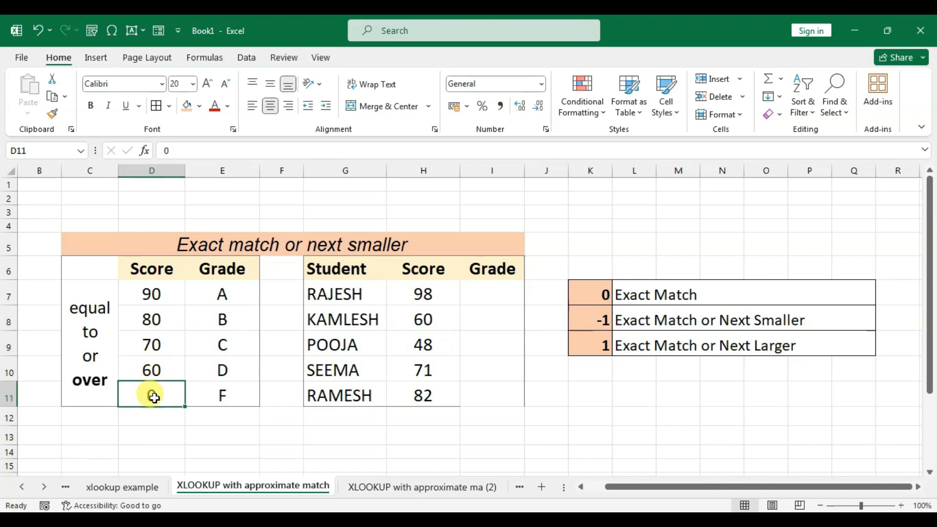
pyautogui.click(224, 394)
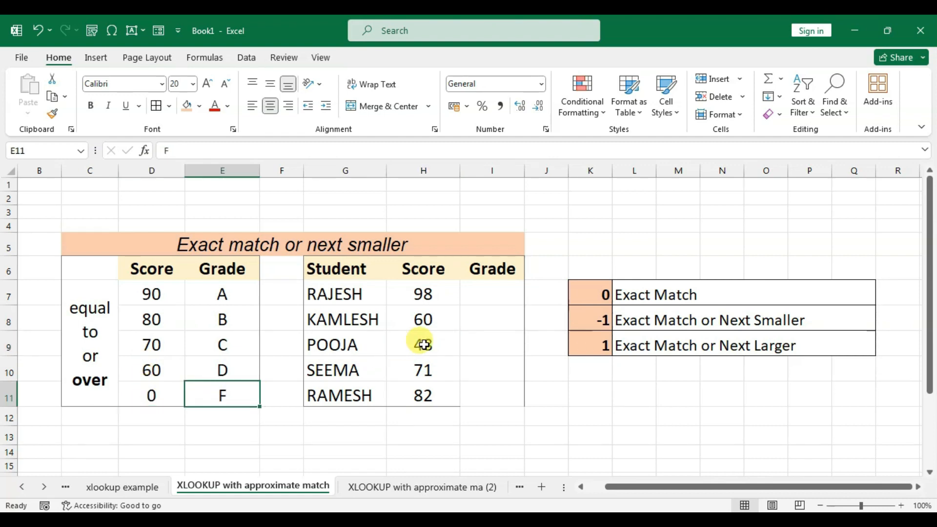
pyautogui.click(478, 343)
# - Start an XLOOKUP formula in I7 with H7 as the lookup value and D6:D11 as the lookup array
pyautogui.click(489, 291)
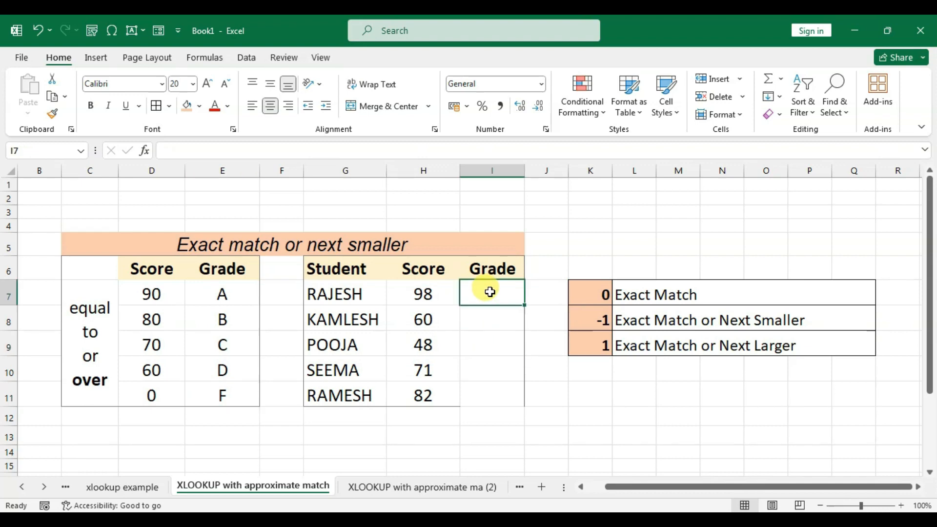
pyautogui.write('=x')
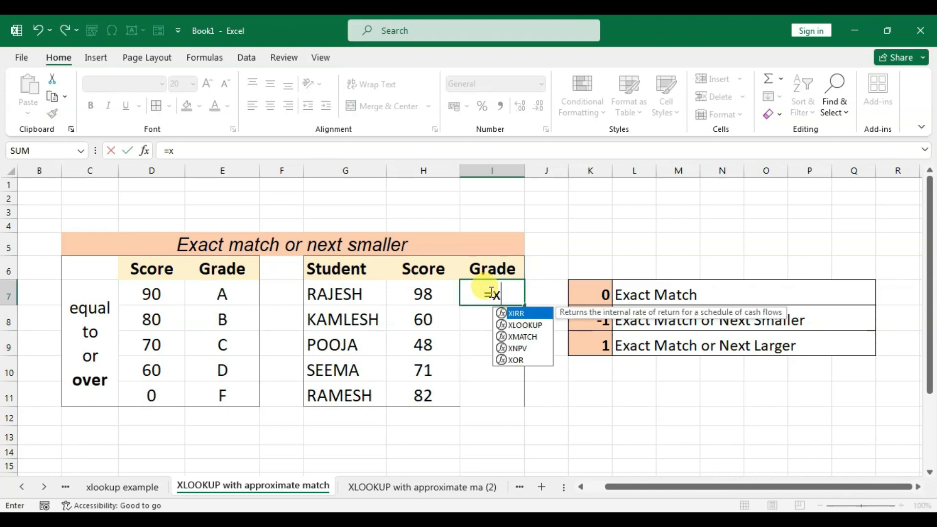
pyautogui.write('lookup')
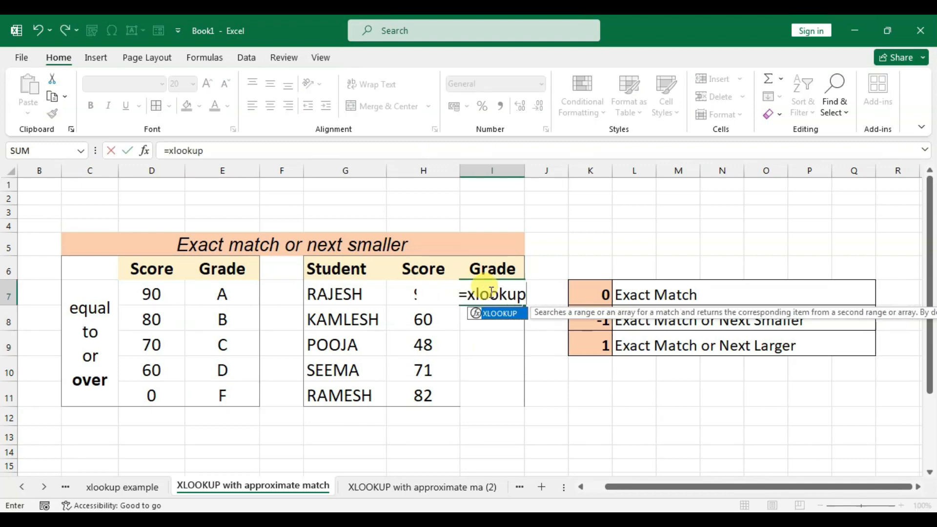
pyautogui.write('(')
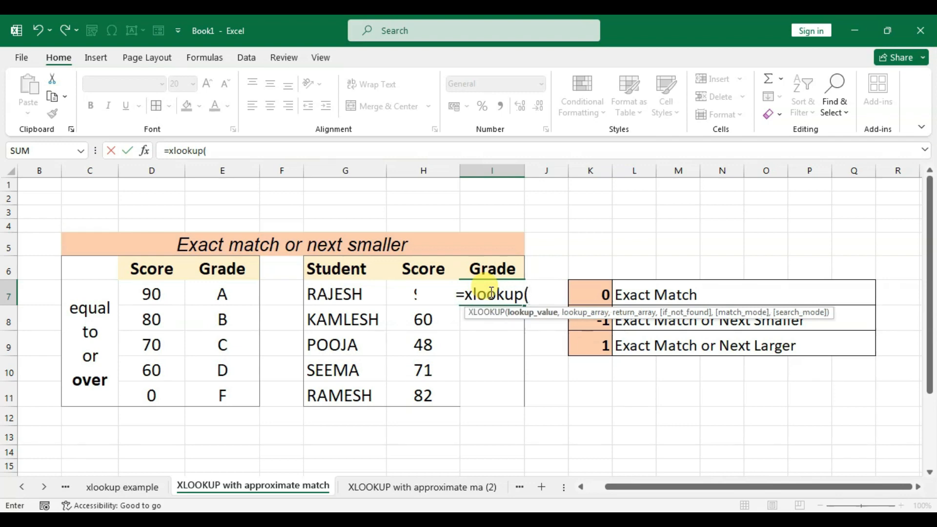
pyautogui.click(404, 292)
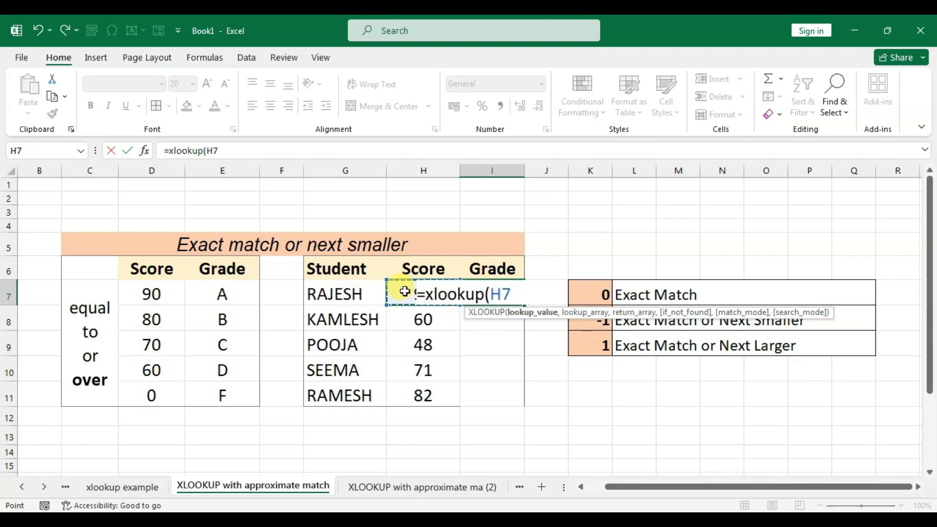
pyautogui.write(',')
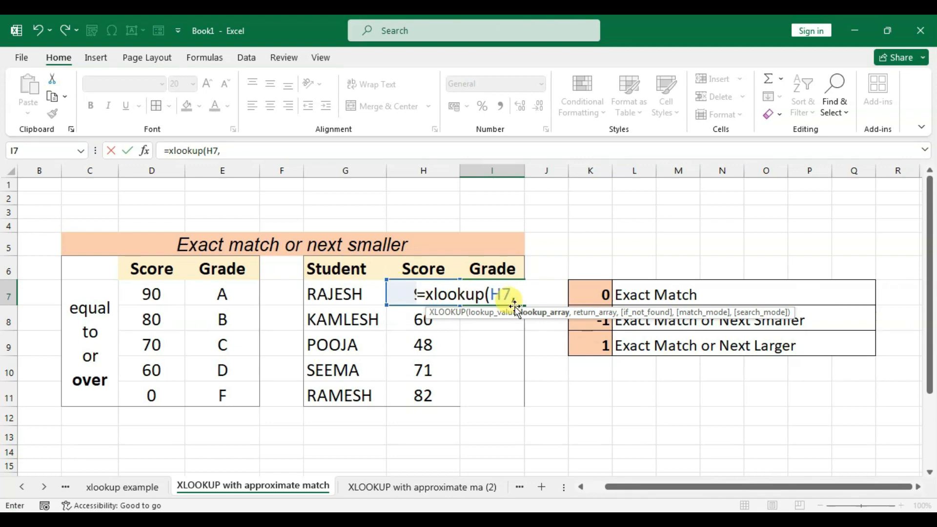
pyautogui.moveTo(156, 271); pyautogui.dragTo(160, 391)
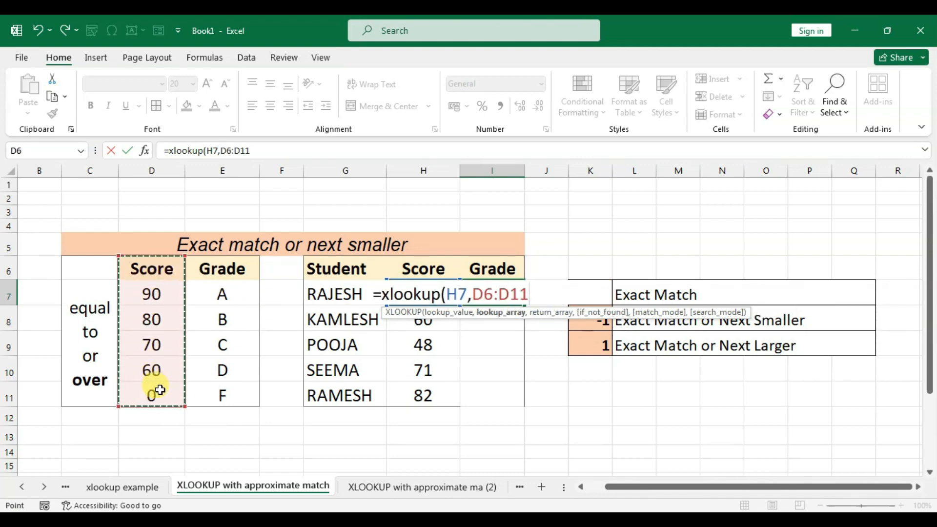
pyautogui.write(',')
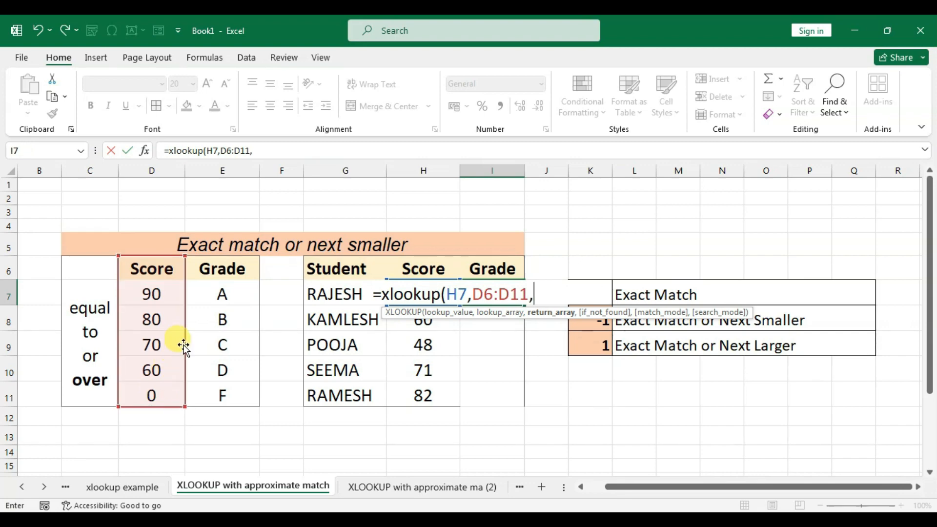
# - Complete the XLOOKUP formula with return array E6:E11, an empty if_not_found argument and match mode -1
pyautogui.moveTo(231, 269); pyautogui.dragTo(239, 391)
pyautogui.write(',')
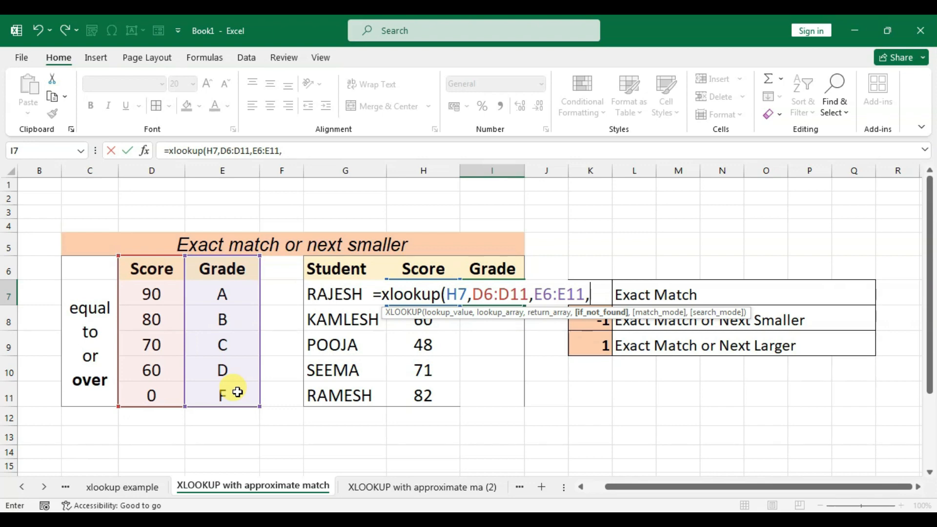
pyautogui.write(',')
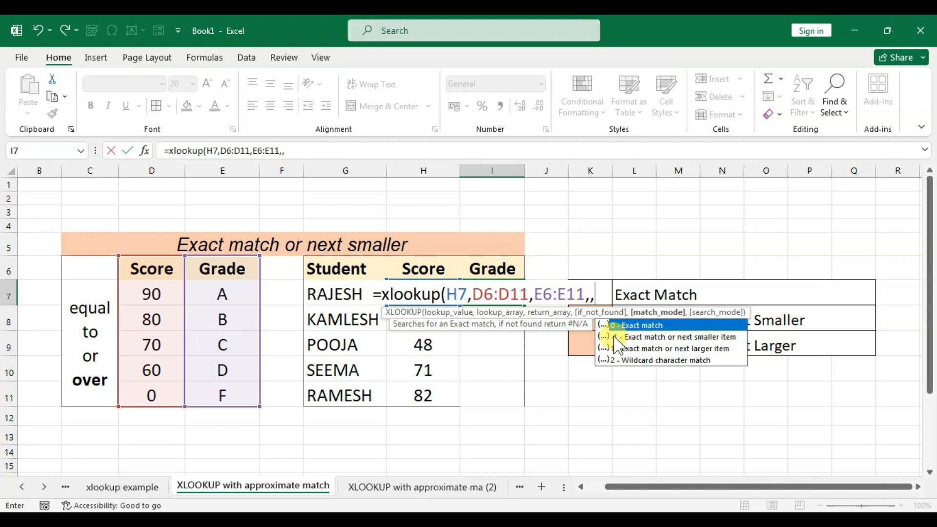
pyautogui.write('-1')
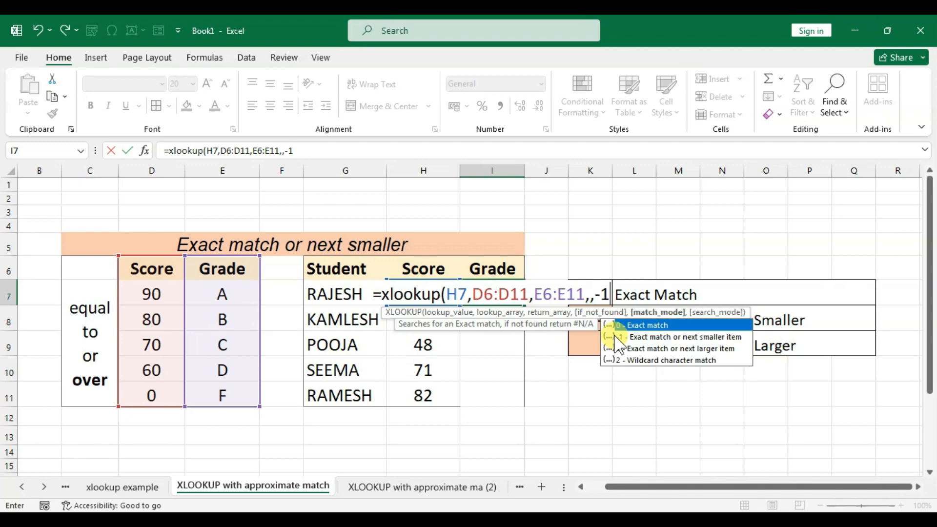
pyautogui.write(')')
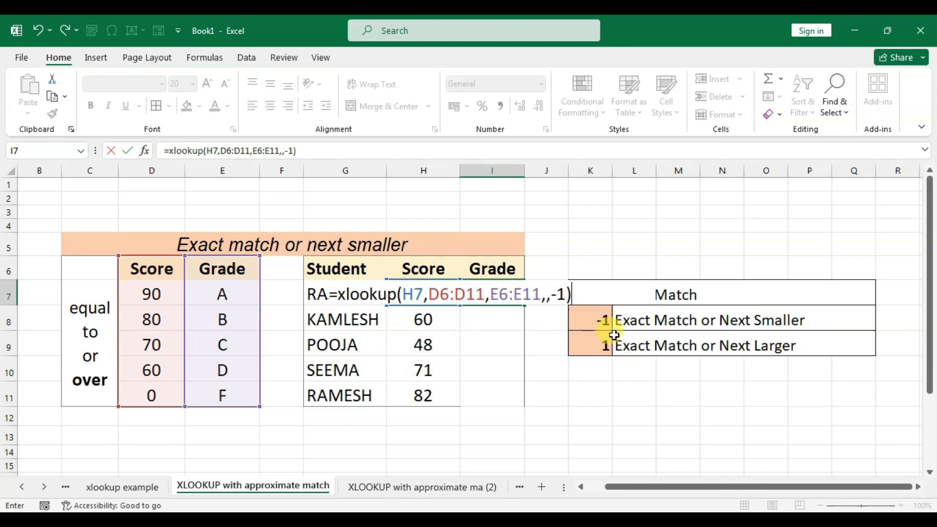
pyautogui.press('Return')
# - Make the I7 formula's ranges absolute as $D$6:$D$11 and $E$6:$E$11, and fill the formula down through I11
pyautogui.click(500, 286)
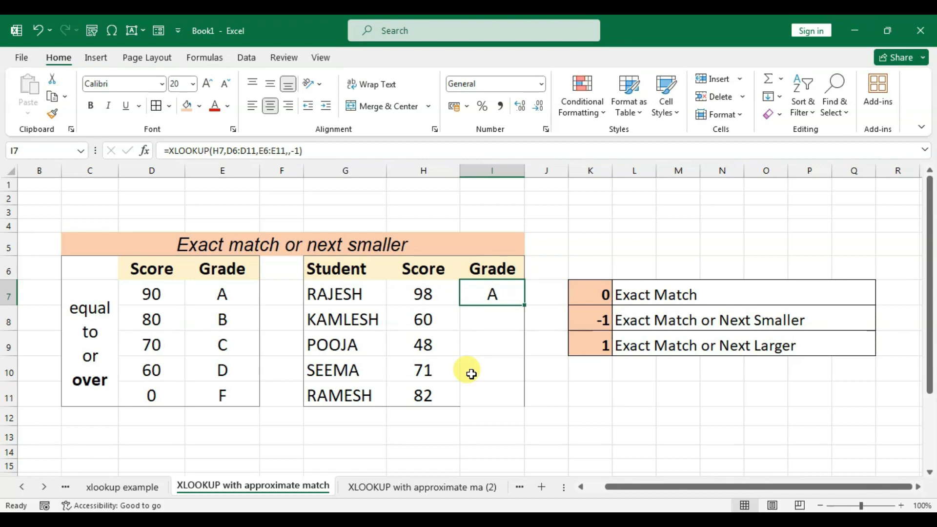
pyautogui.doubleClick(487, 296)
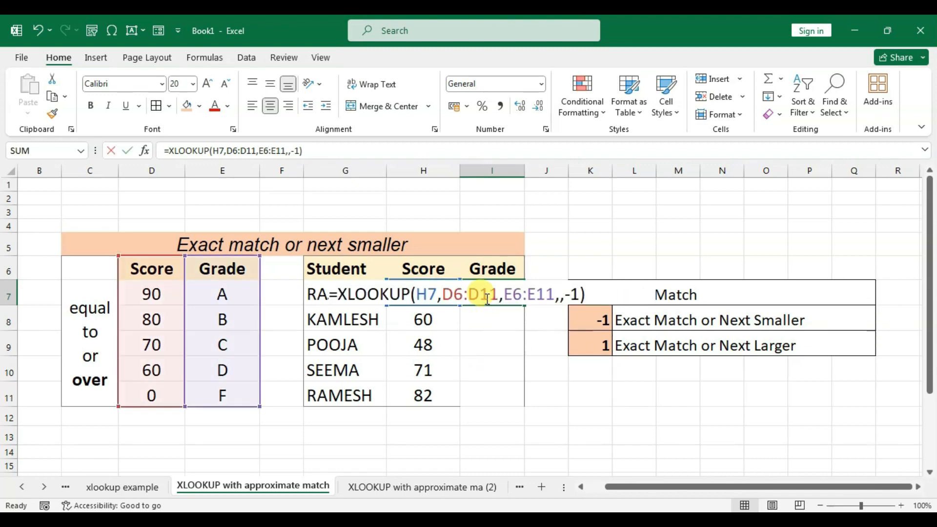
pyautogui.click(463, 299)
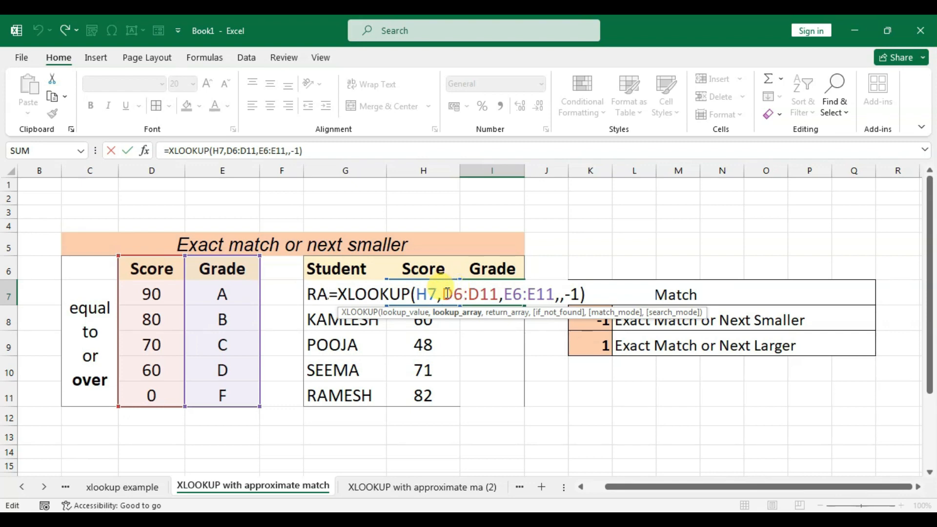
pyautogui.moveTo(442, 294); pyautogui.dragTo(594, 293)
pyautogui.press('F4')
pyautogui.press('F4')
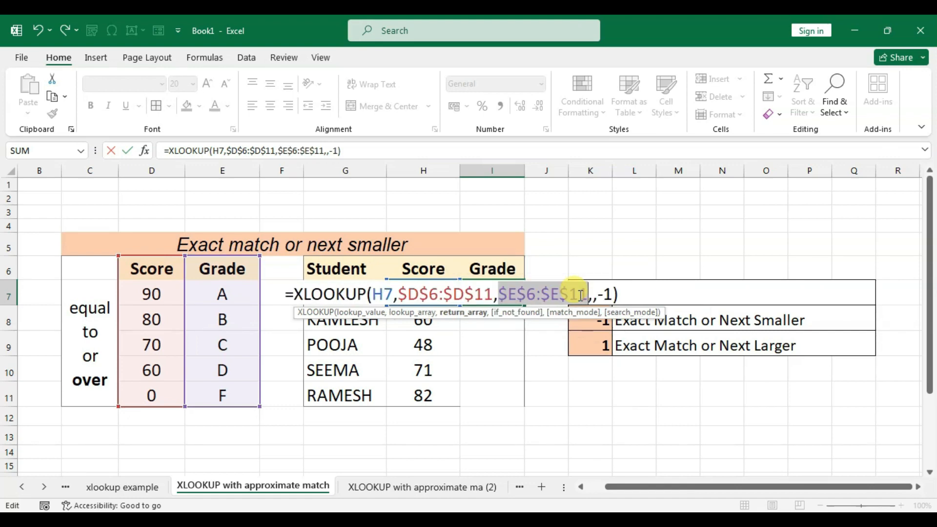
pyautogui.press('Return')
pyautogui.click(520, 299)
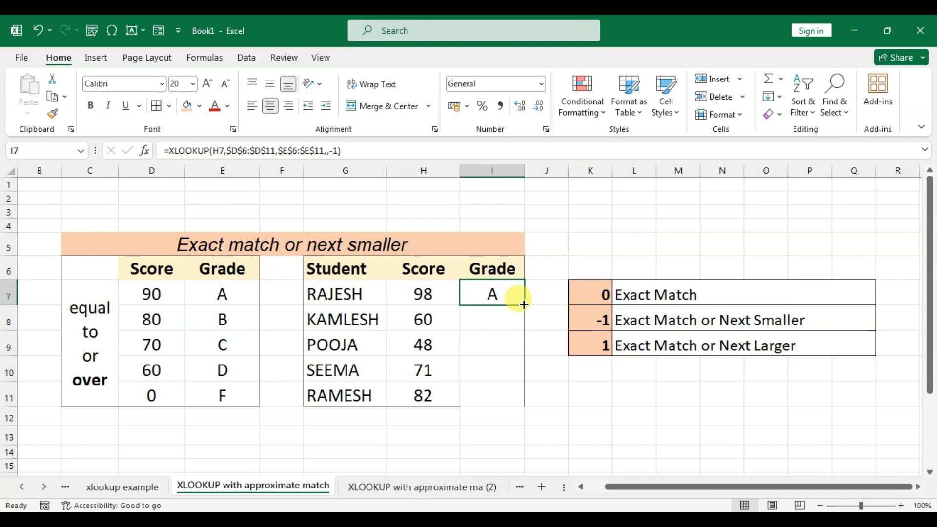
pyautogui.moveTo(524, 304); pyautogui.dragTo(516, 391)
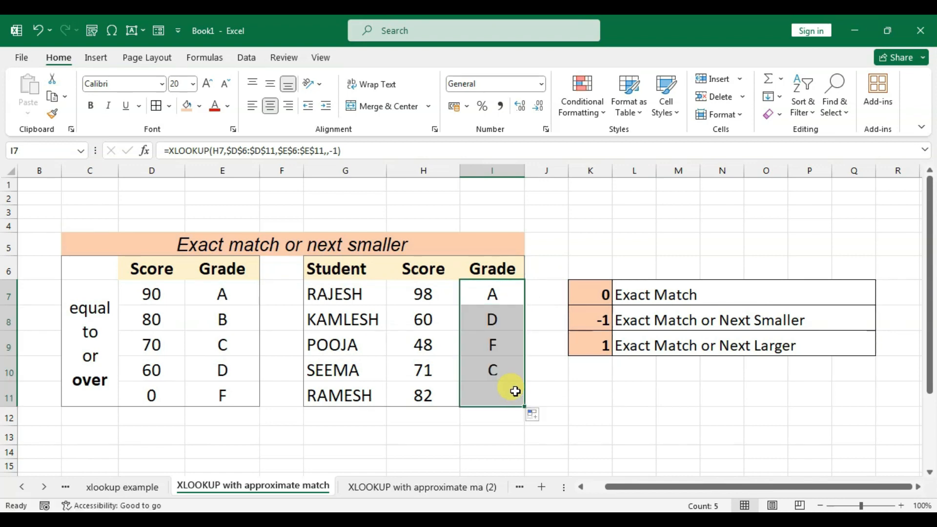
# - Check the filled grades for the scores in H8:H10 against the thresholds and grades in the next-smaller lookup table
pyautogui.click(510, 323)
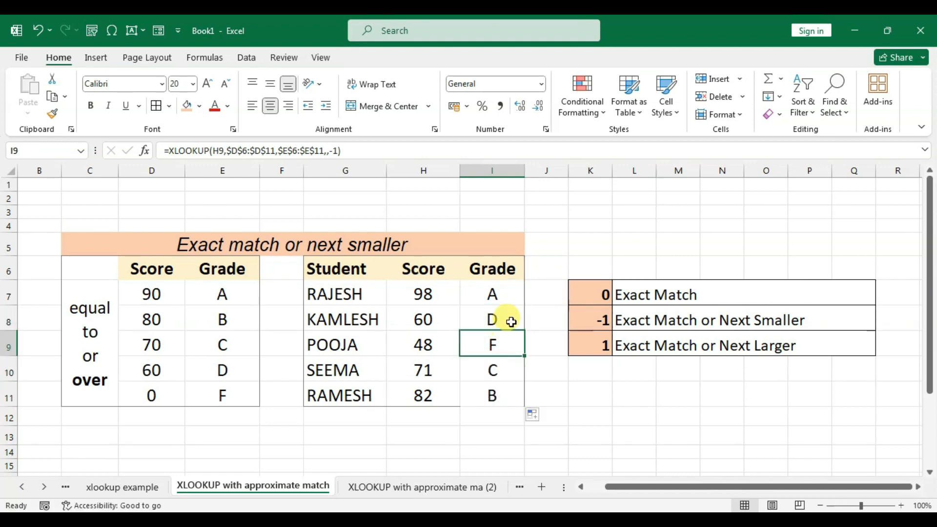
pyautogui.click(424, 320)
pyautogui.click(492, 319)
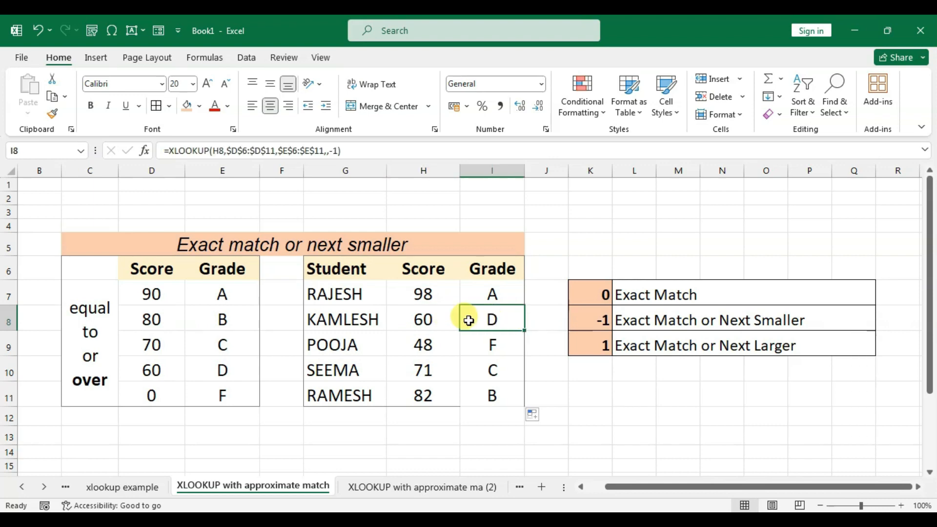
pyautogui.click(420, 318)
pyautogui.click(163, 367)
pyautogui.click(210, 371)
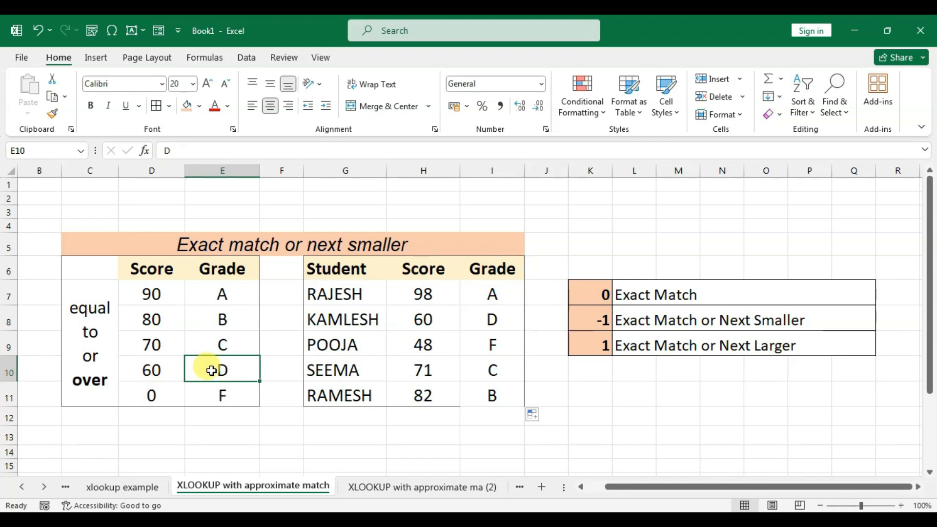
pyautogui.click(422, 346)
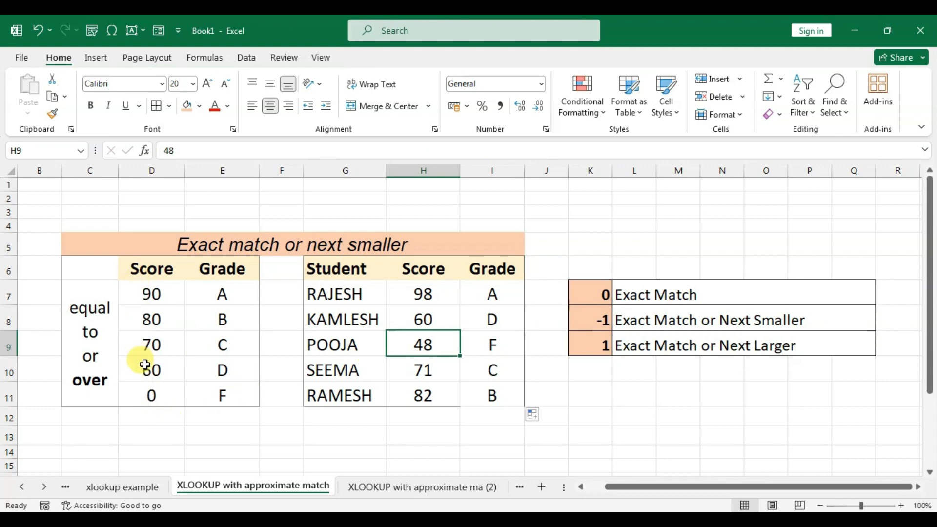
pyautogui.click(144, 392)
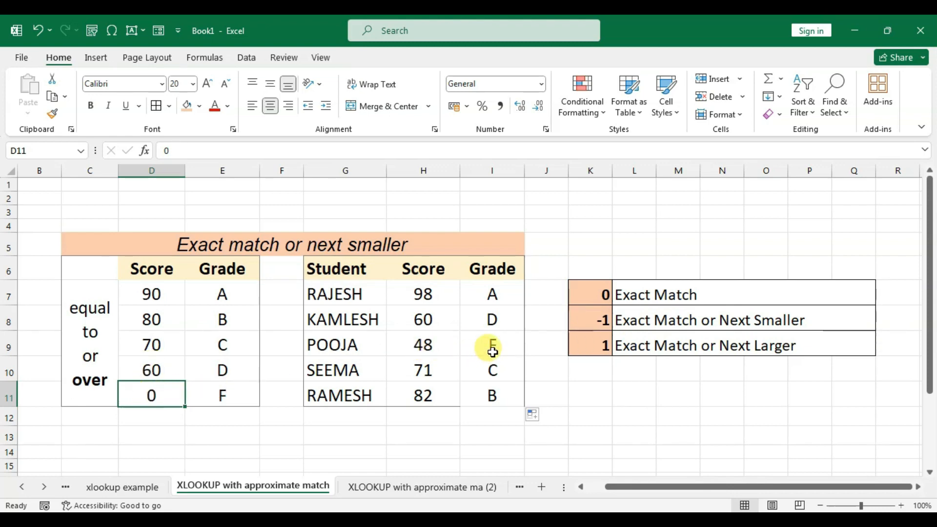
pyautogui.click(428, 371)
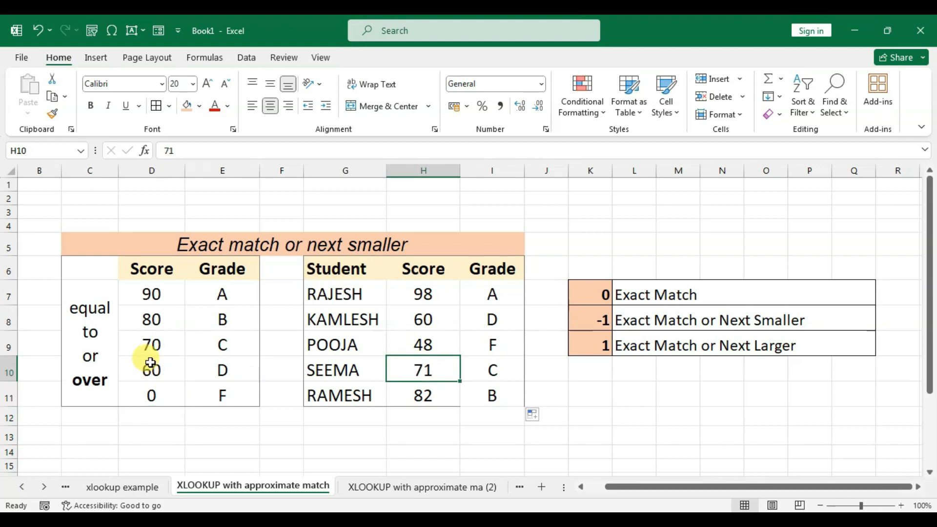
pyautogui.click(151, 345)
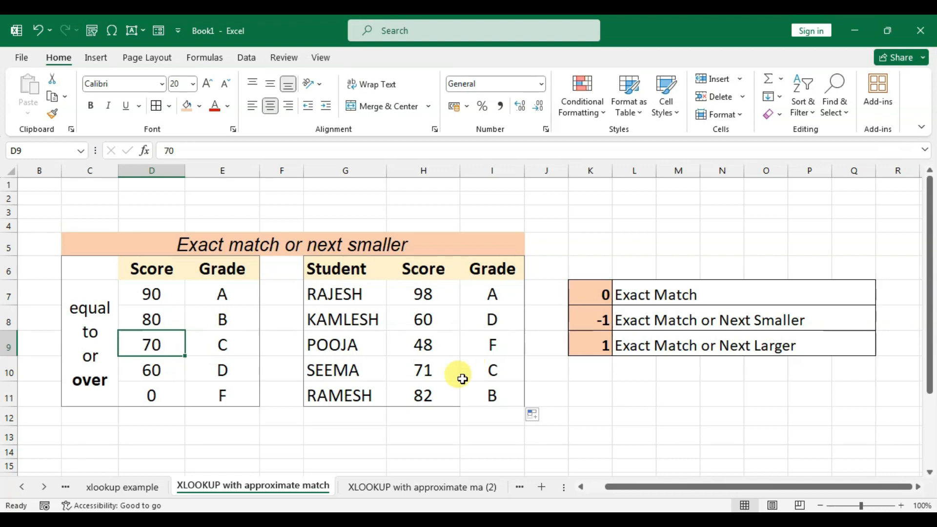
# - On the "XLOOKUP with approximate ma (2)" sheet, clear the grades in I7:I11 and widen column I to fit its heading
pyautogui.click(411, 487)
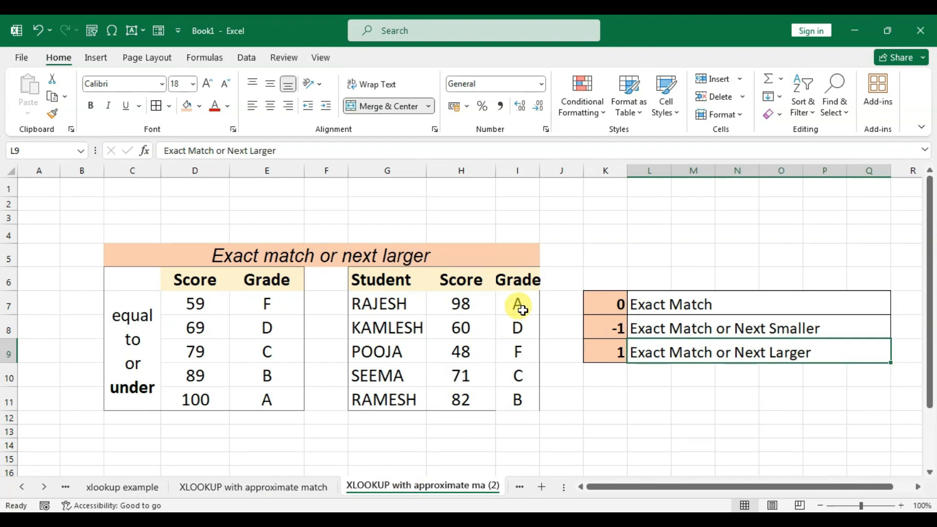
pyautogui.moveTo(518, 305); pyautogui.dragTo(523, 396)
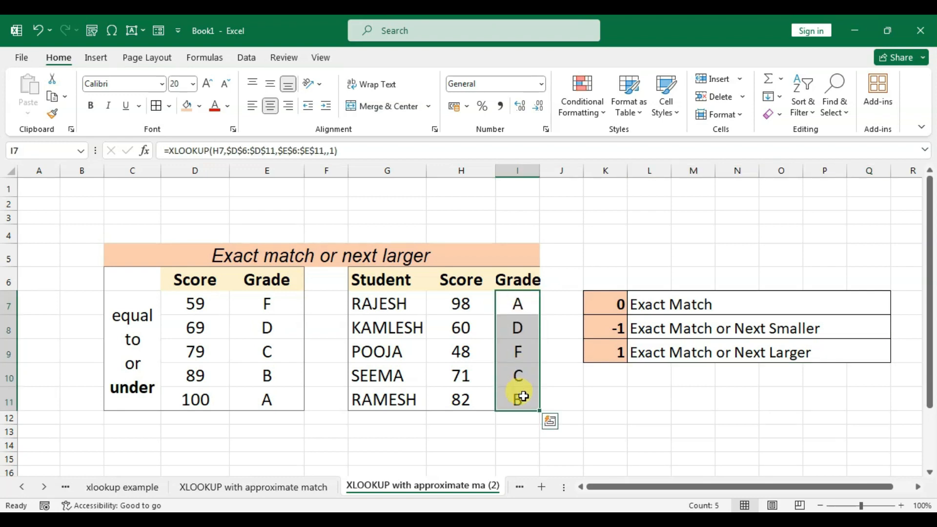
pyautogui.press('Delete')
pyautogui.click(515, 306)
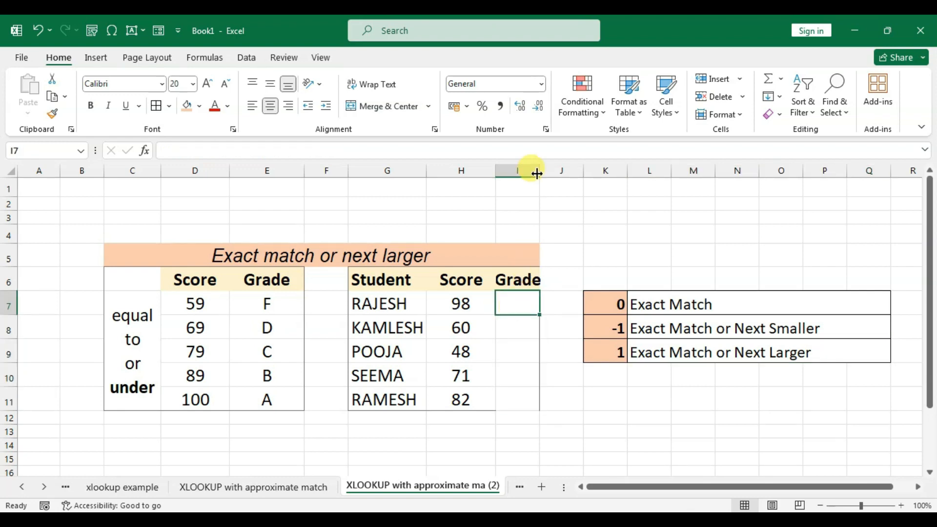
pyautogui.moveTo(537, 174); pyautogui.dragTo(587, 171)
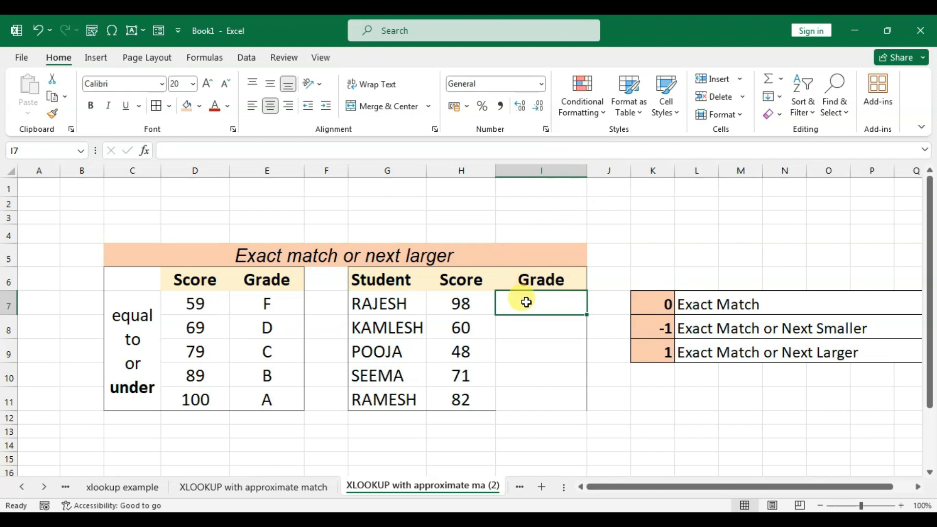
# - Start an XLOOKUP formula in I7 of the next-larger table with H7 as lookup value and D6:D11 as lookup array
pyautogui.write('=')
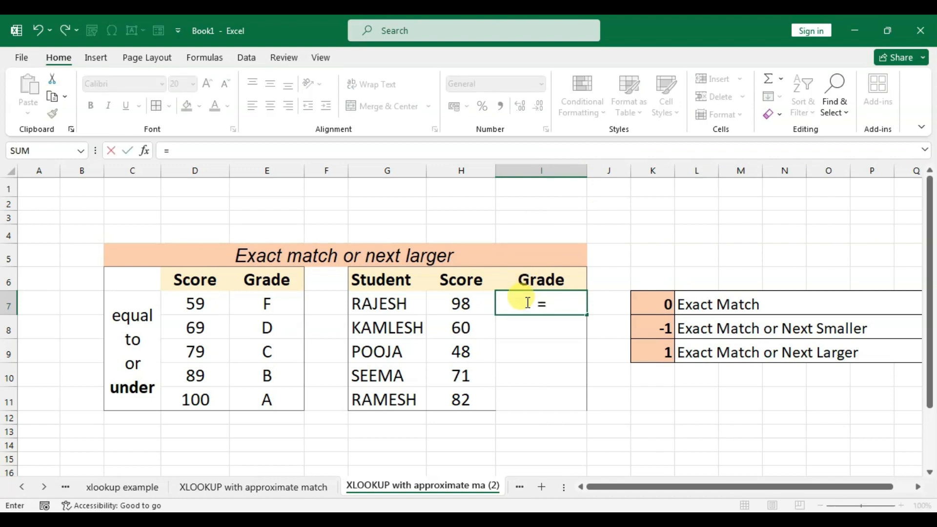
pyautogui.write('xlooku')
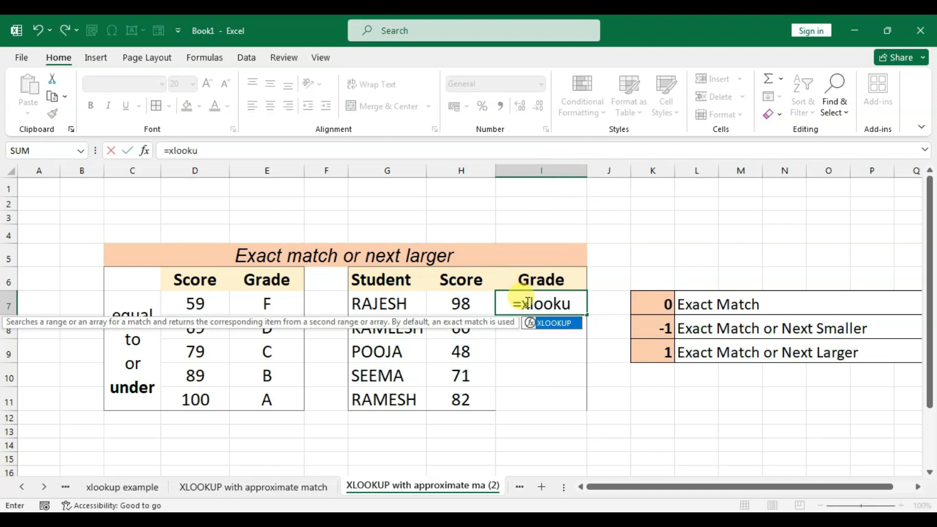
pyautogui.write('p(')
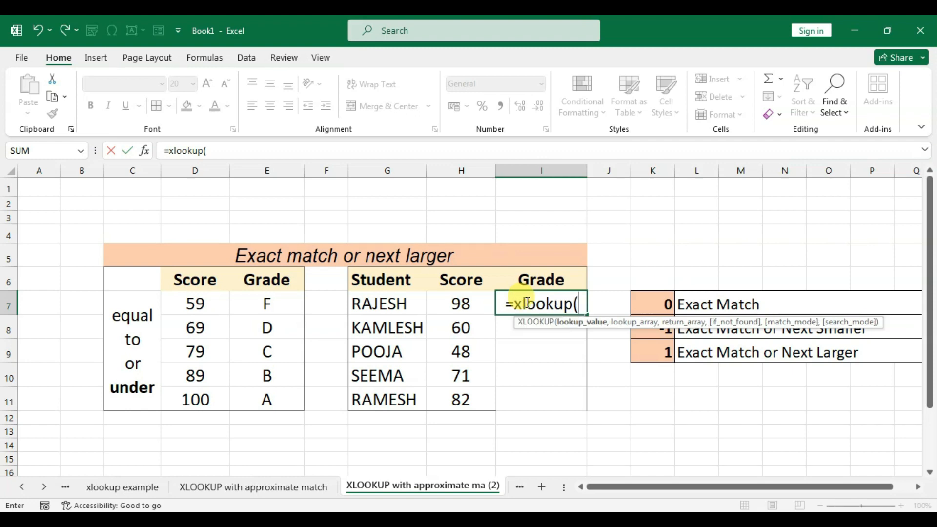
pyautogui.click(449, 300)
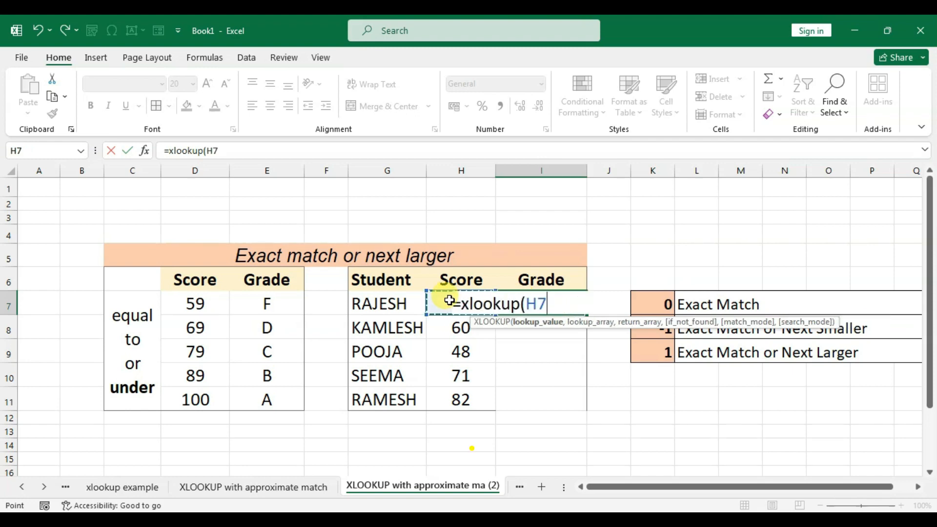
pyautogui.write(',')
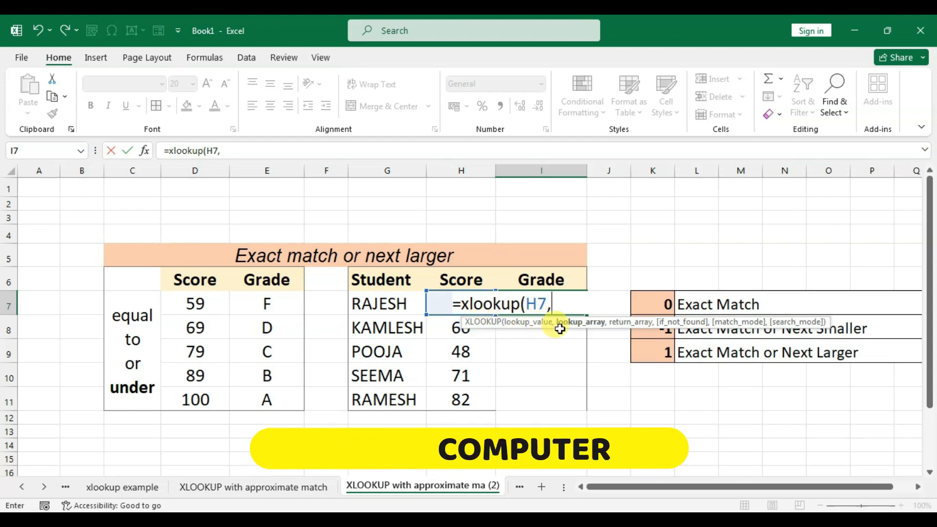
pyautogui.moveTo(198, 280); pyautogui.dragTo(196, 402)
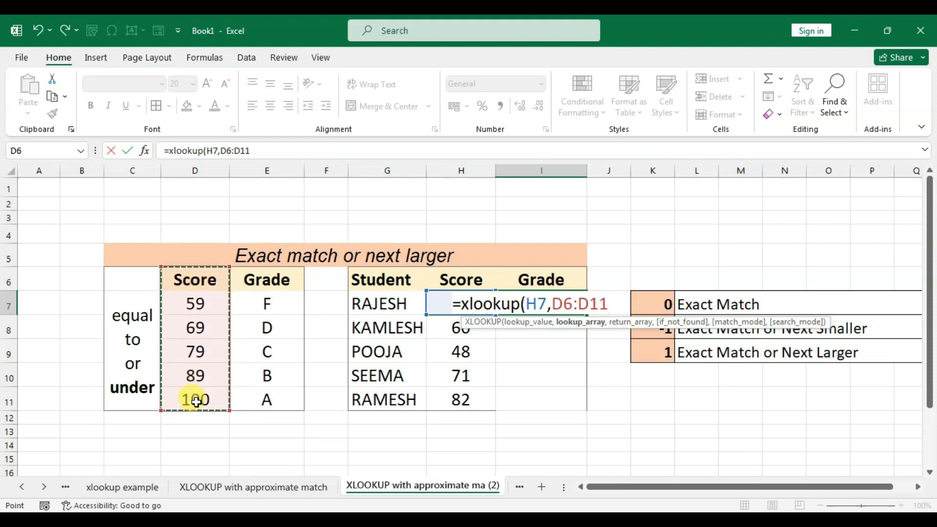
pyautogui.write(',')
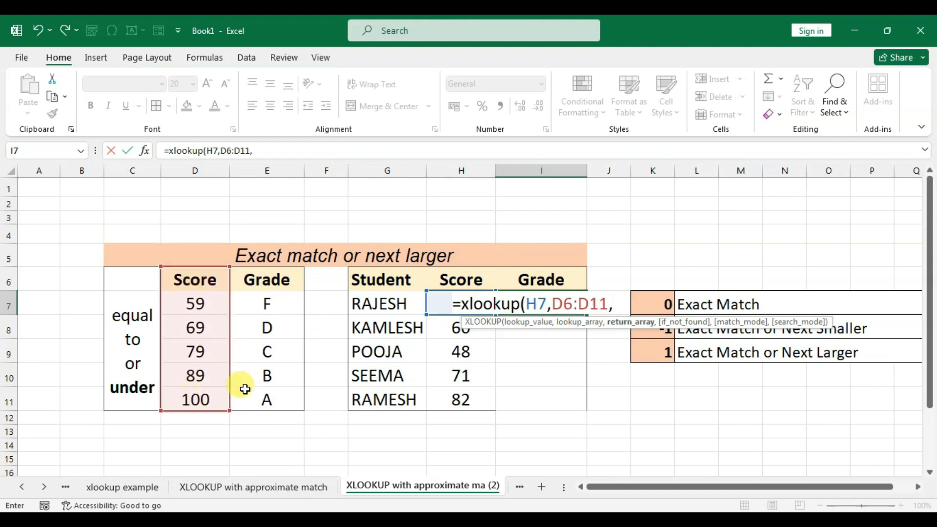
# - Finish the XLOOKUP formula with return array E6:E11, an empty if_not_found argument and match mode 1
pyautogui.moveTo(255, 277); pyautogui.dragTo(269, 394)
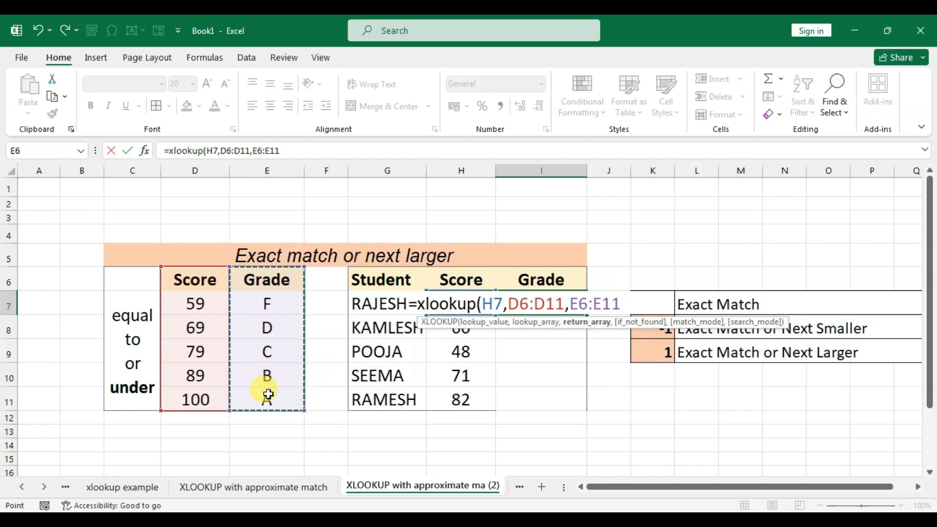
pyautogui.write(',')
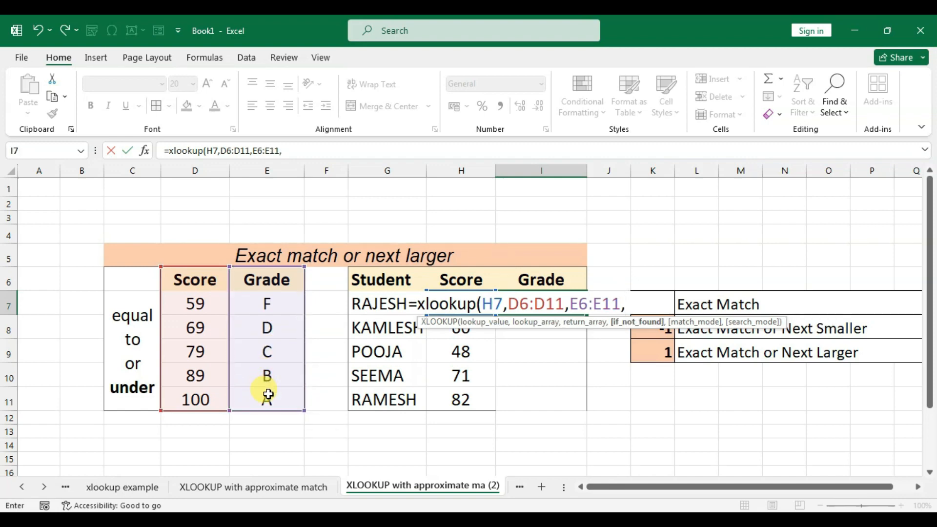
pyautogui.write(',')
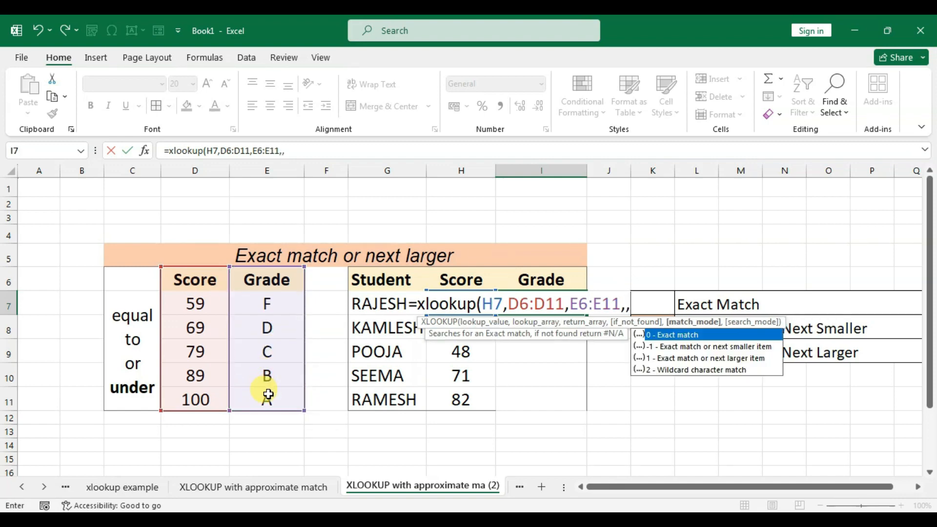
pyautogui.write('1')
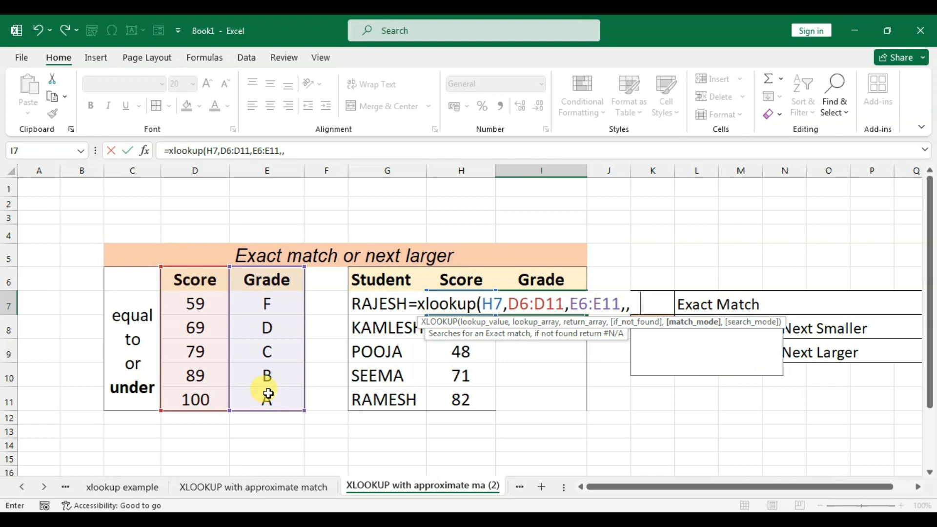
pyautogui.write(')')
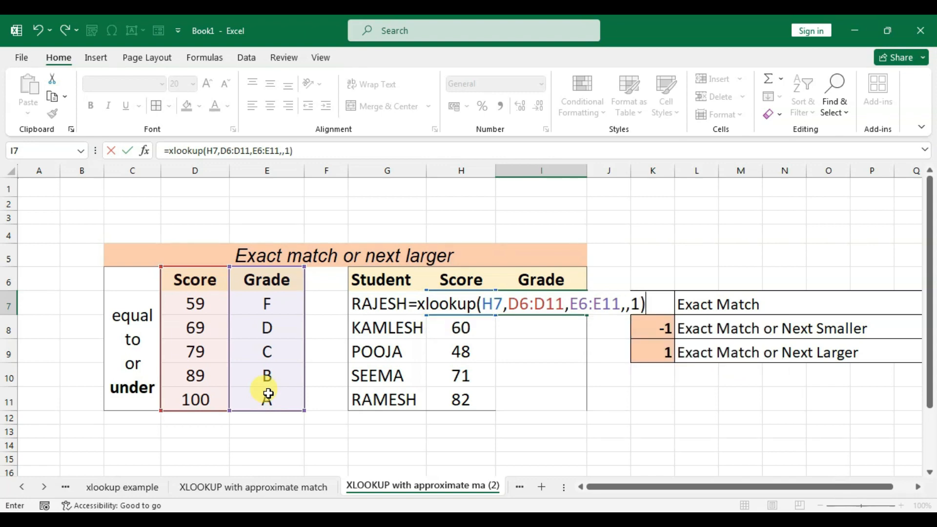
pyautogui.press('Return')
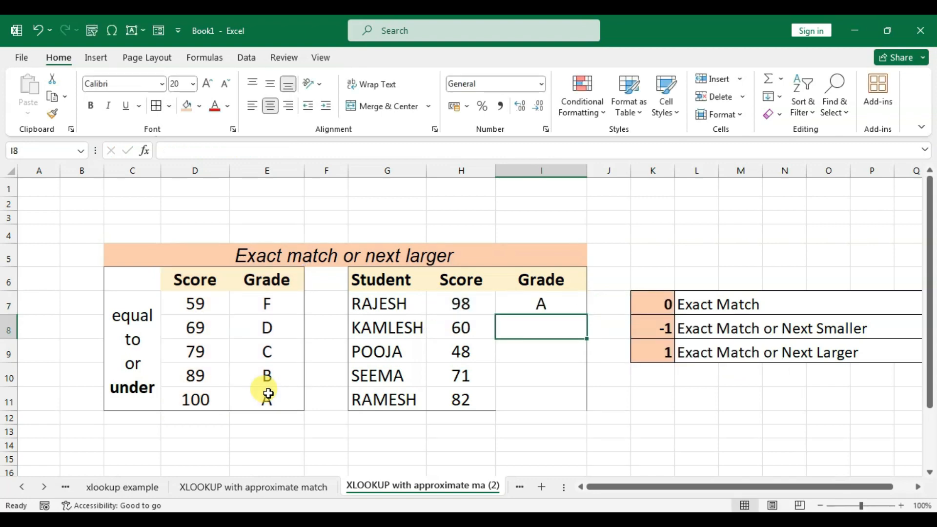
# - Compare the score in H7 and its grade in I7 with the thresholds in D10 and D11
pyautogui.click(529, 306)
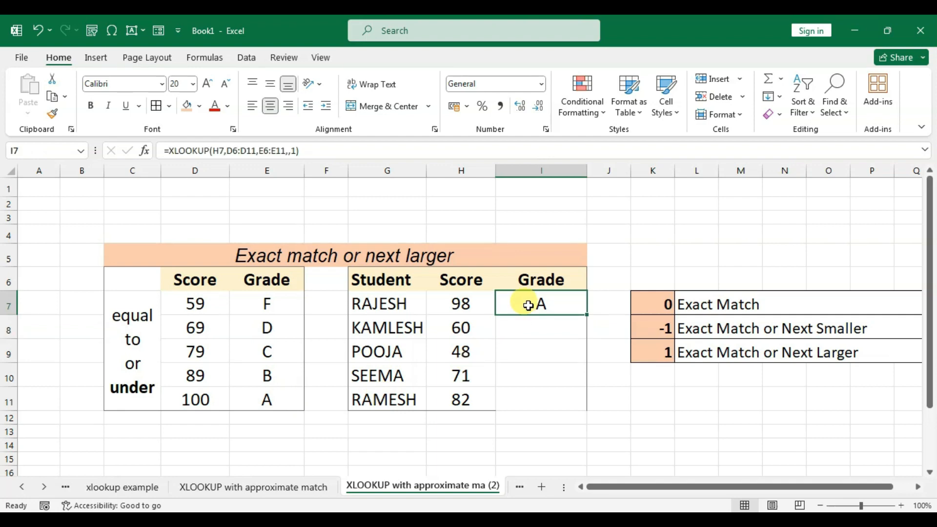
pyautogui.click(182, 400)
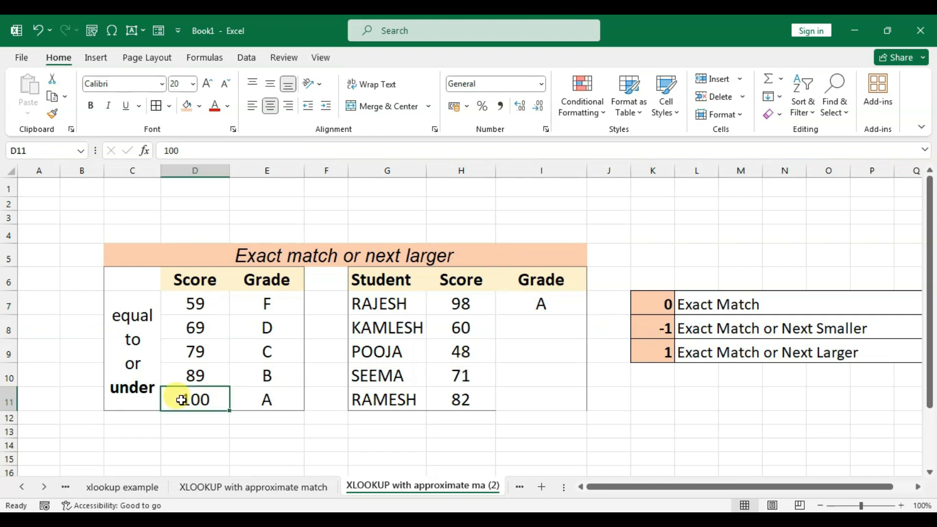
pyautogui.click(202, 378)
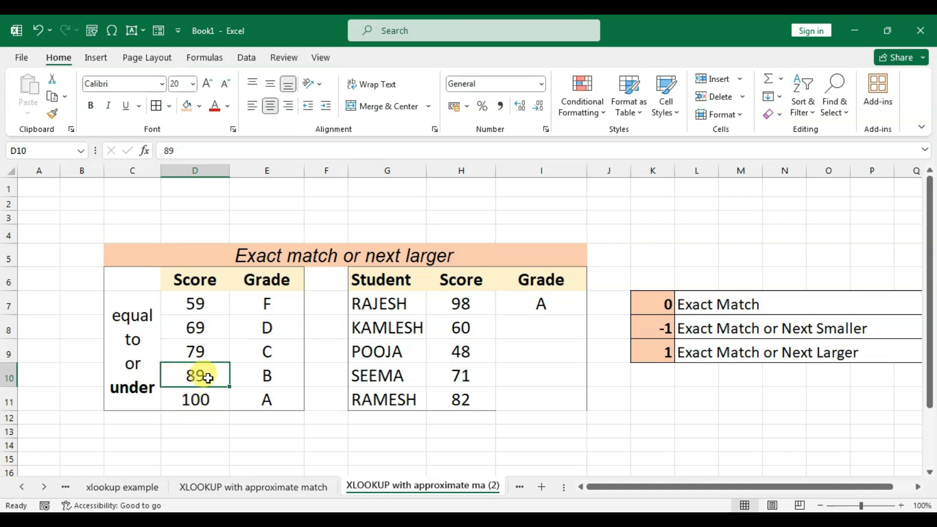
pyautogui.click(206, 404)
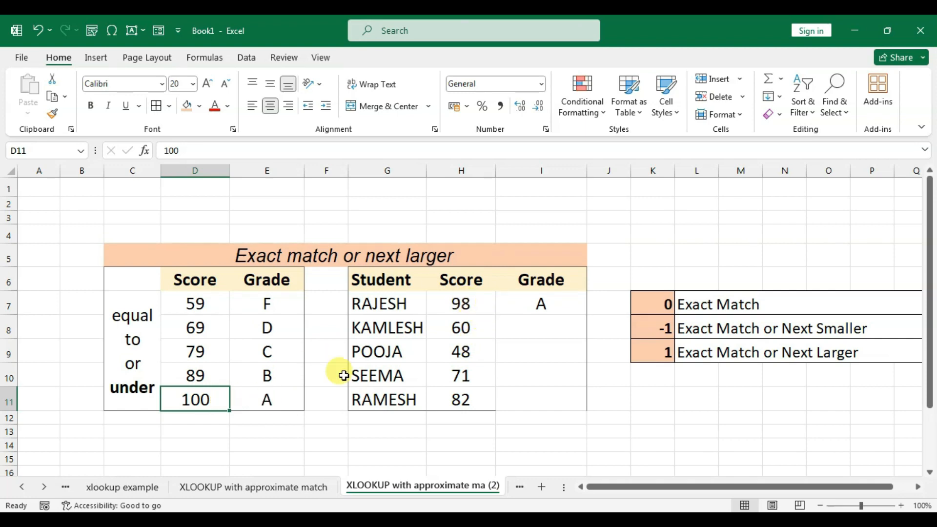
pyautogui.click(469, 304)
pyautogui.click(539, 303)
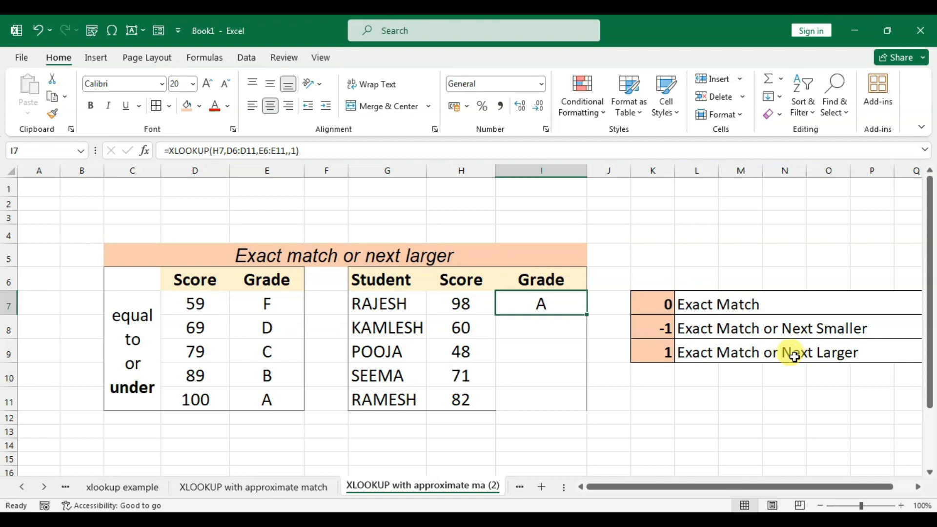
# - Change the ranges in the next-larger formula in I7 to $D$6:$D$11 and $E$6:$E$11, and fill it down through I11
pyautogui.doubleClick(549, 305)
pyautogui.moveTo(521, 303); pyautogui.dragTo(635, 303)
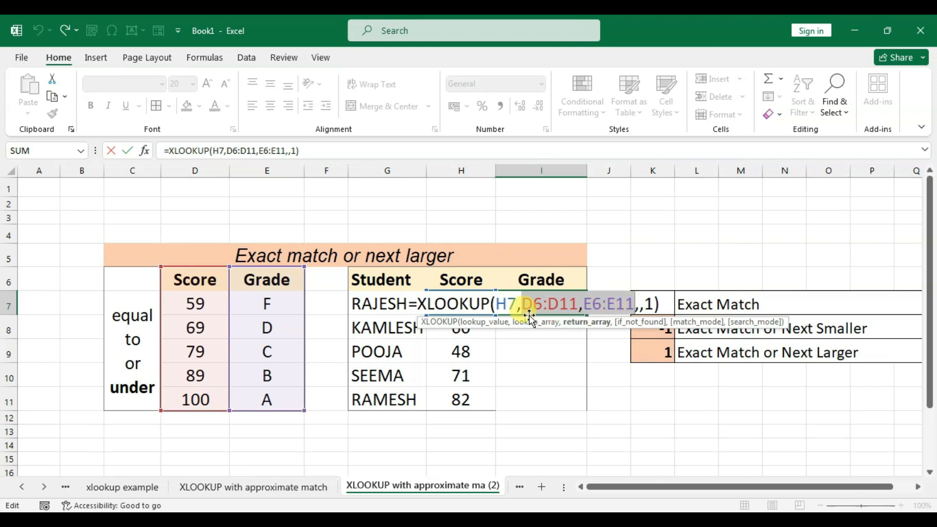
pyautogui.press('F4')
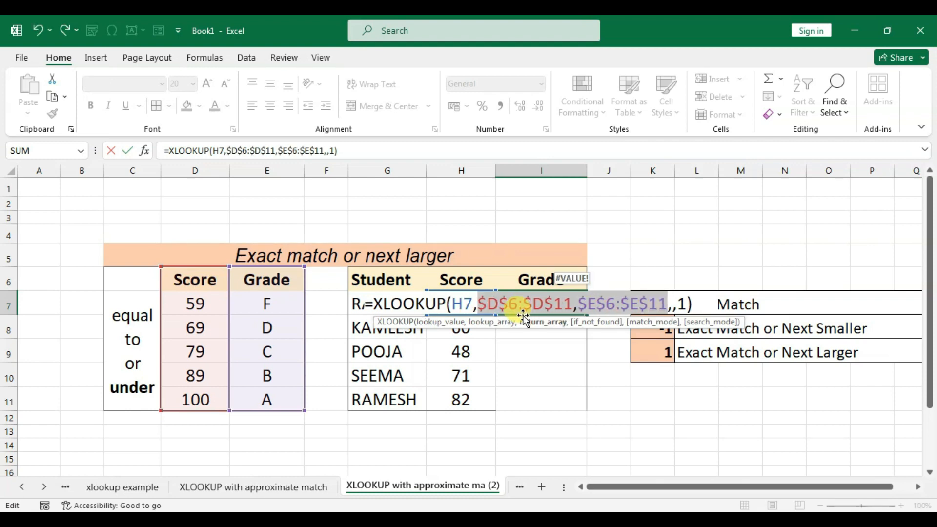
pyautogui.press('Return')
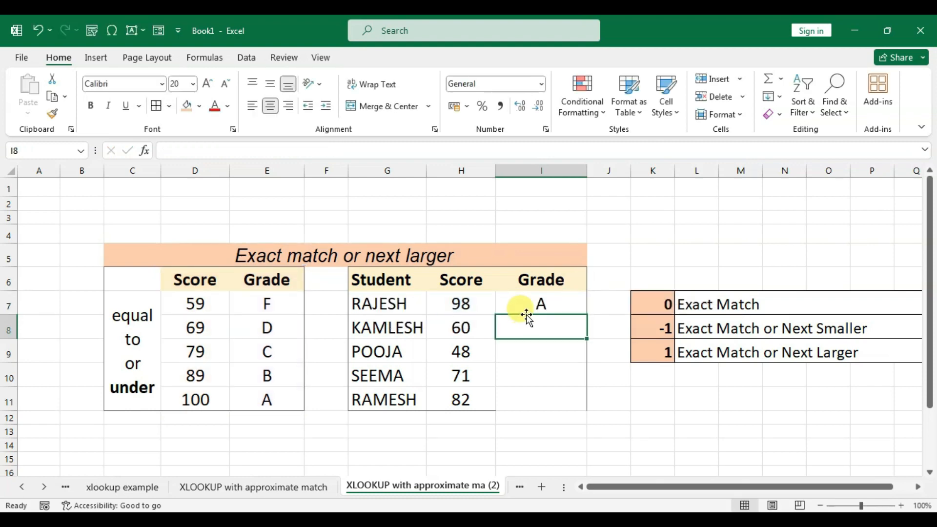
pyautogui.click(547, 303)
pyautogui.moveTo(586, 315); pyautogui.dragTo(573, 397)
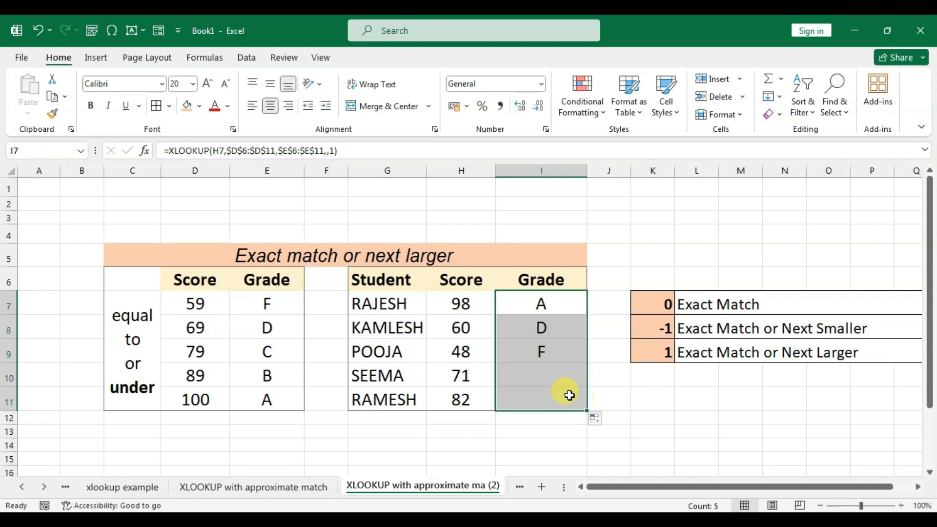
# - Compare the score in H8 and its grade in I8 with the threshold in D8 and the grade in E8
pyautogui.click(542, 327)
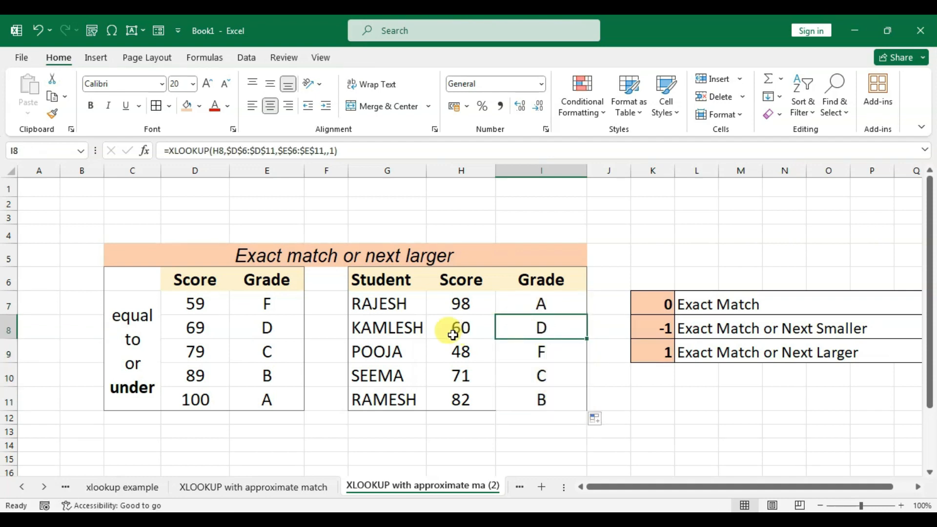
pyautogui.click(196, 331)
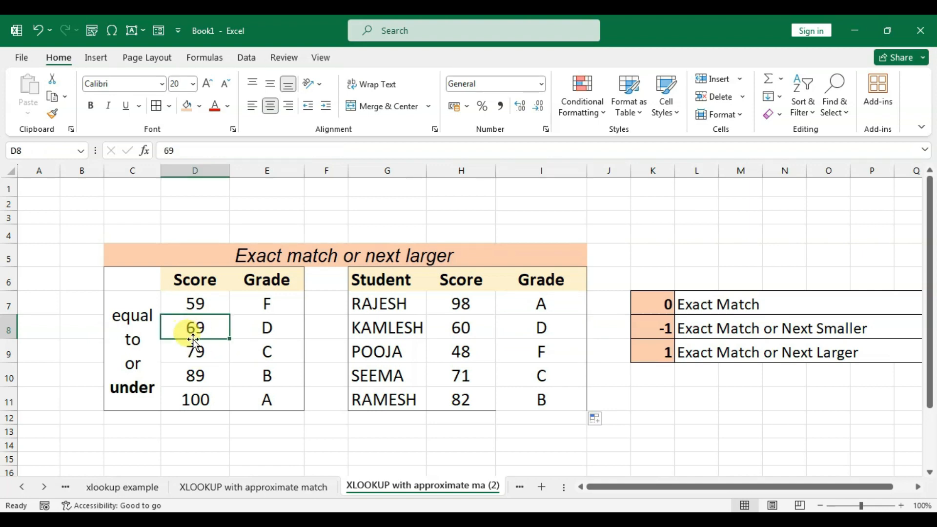
pyautogui.click(462, 330)
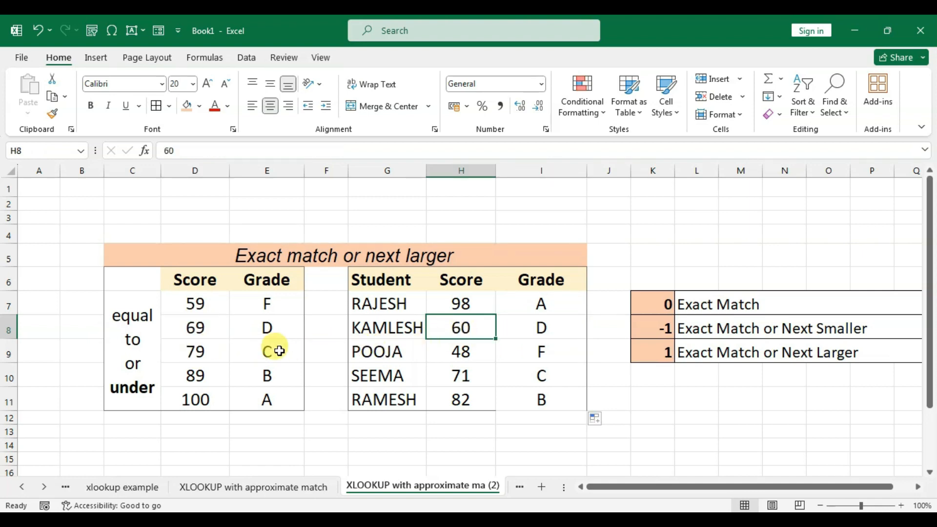
pyautogui.click(197, 332)
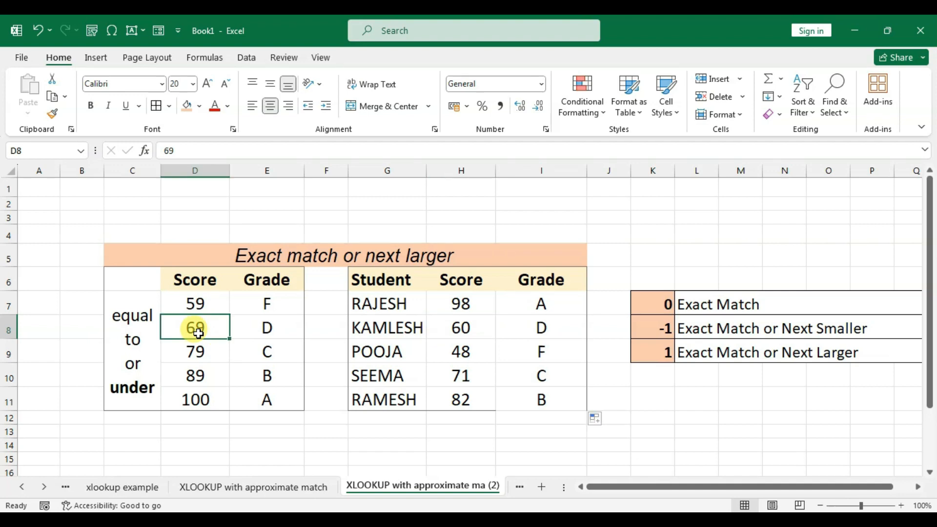
pyautogui.click(265, 327)
pyautogui.click(539, 332)
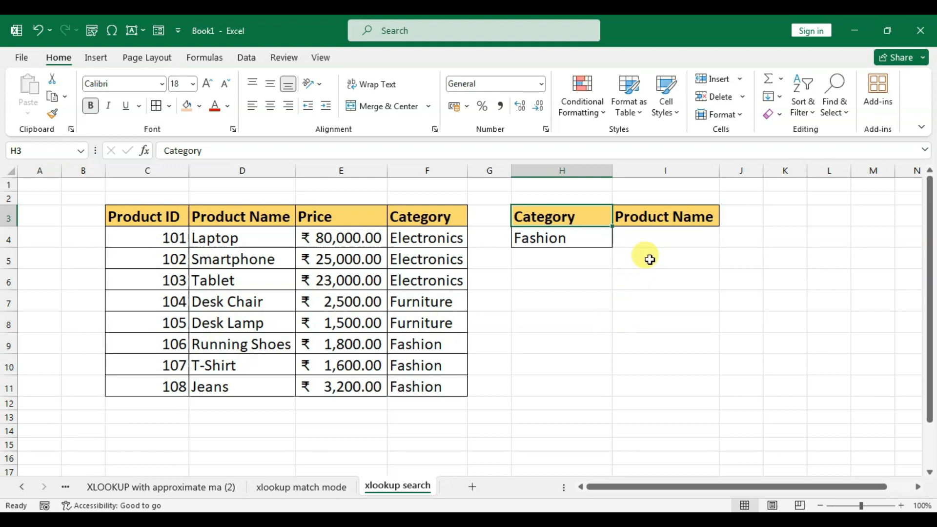
# - On the xlookup search sheet, start an XLOOKUP formula in I4 with the category in H4 as lookup value
pyautogui.click(651, 243)
pyautogui.click(574, 241)
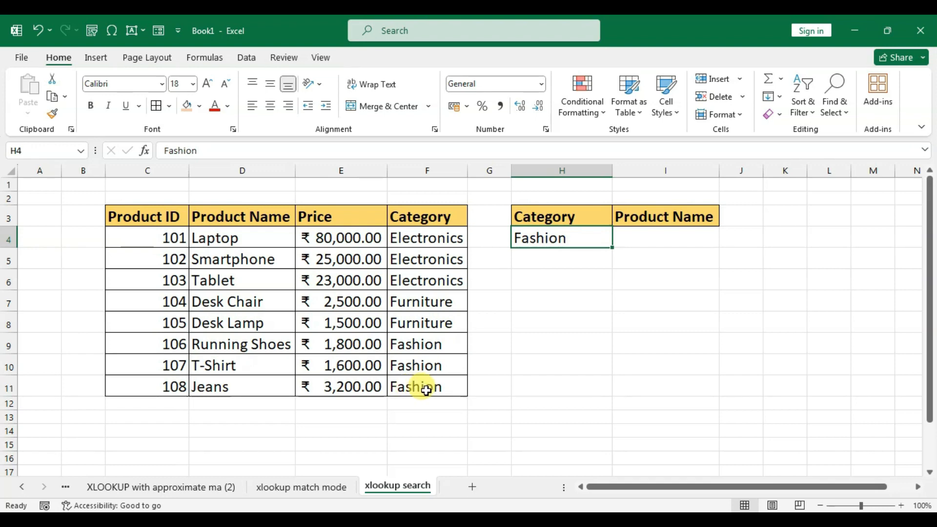
pyautogui.click(659, 240)
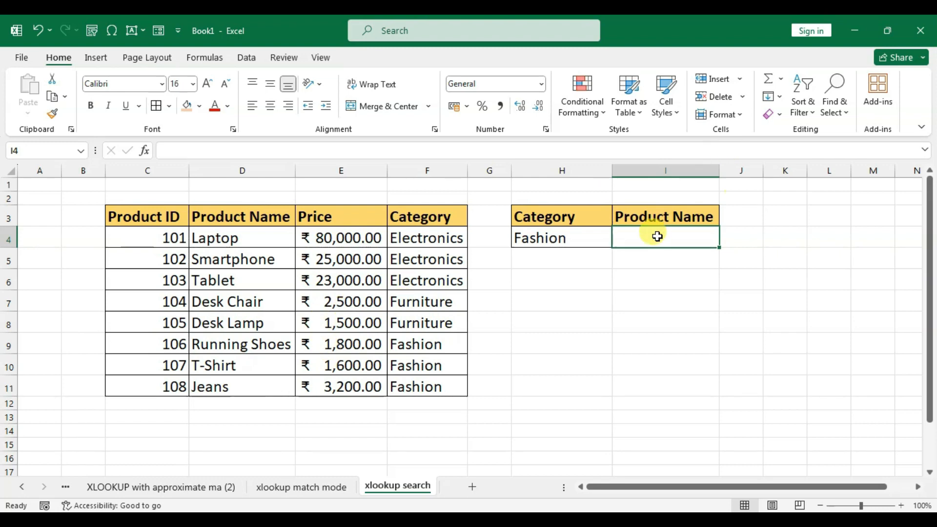
pyautogui.write('=x')
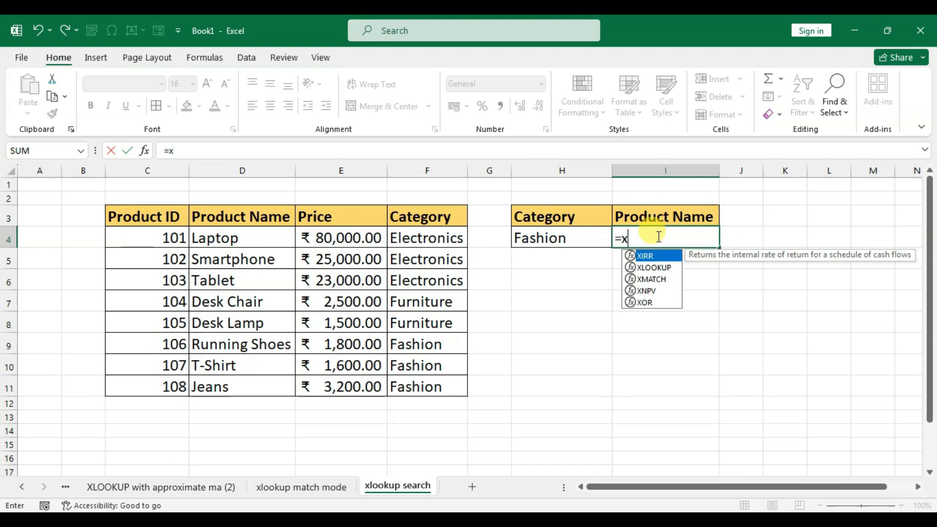
pyautogui.write('ll')
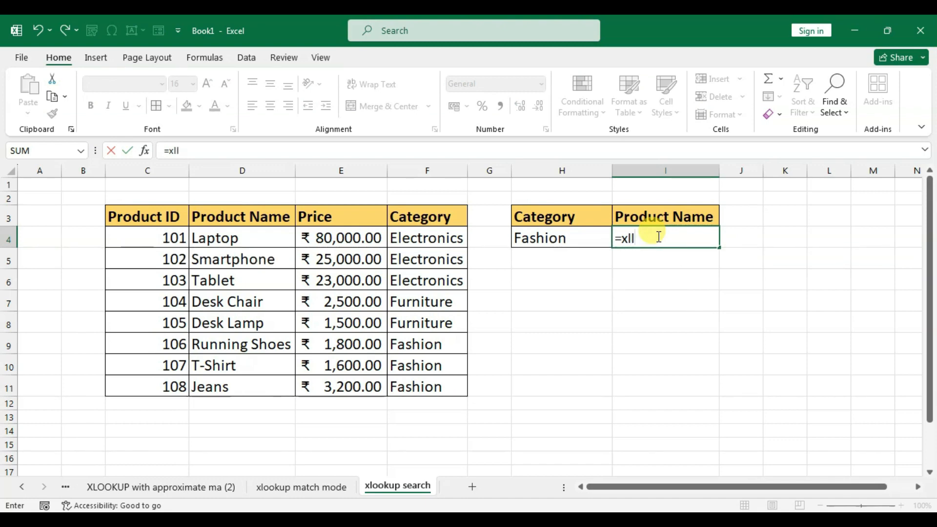
pyautogui.press('BackSpace')
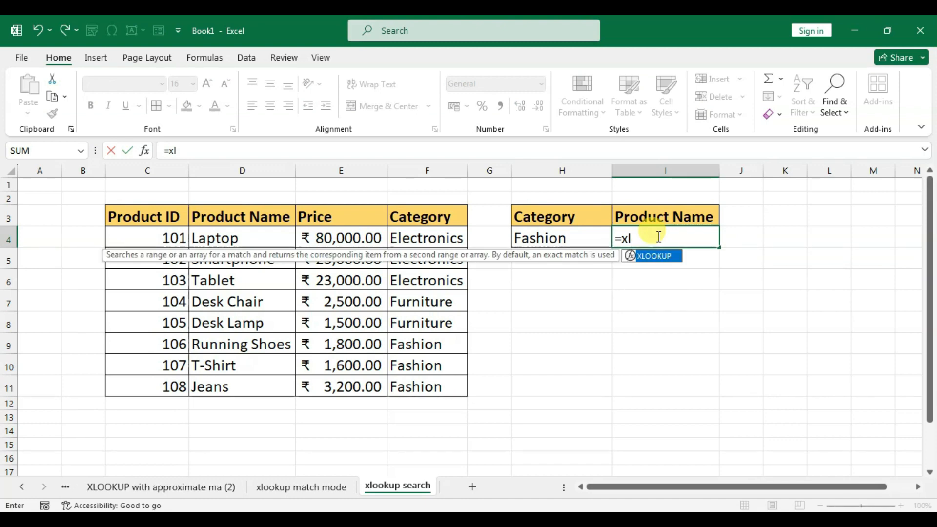
pyautogui.write('ookup')
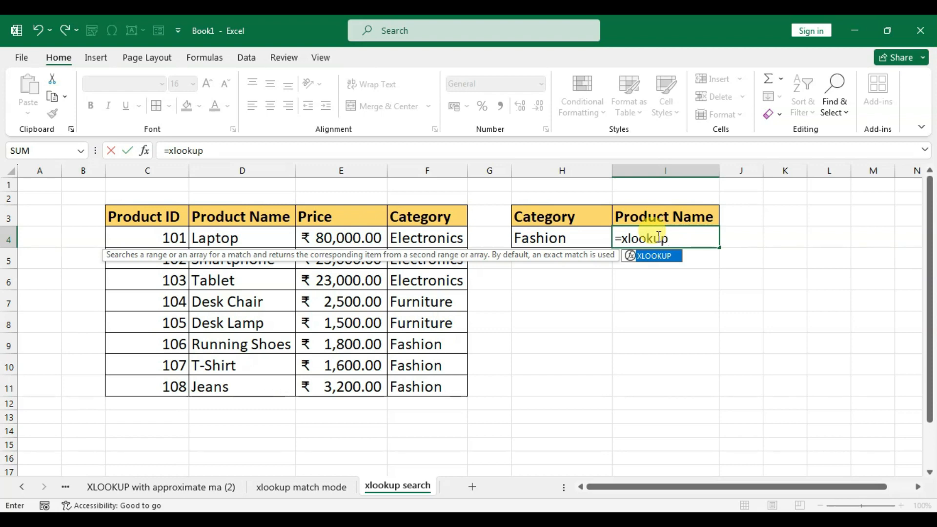
pyautogui.write('(')
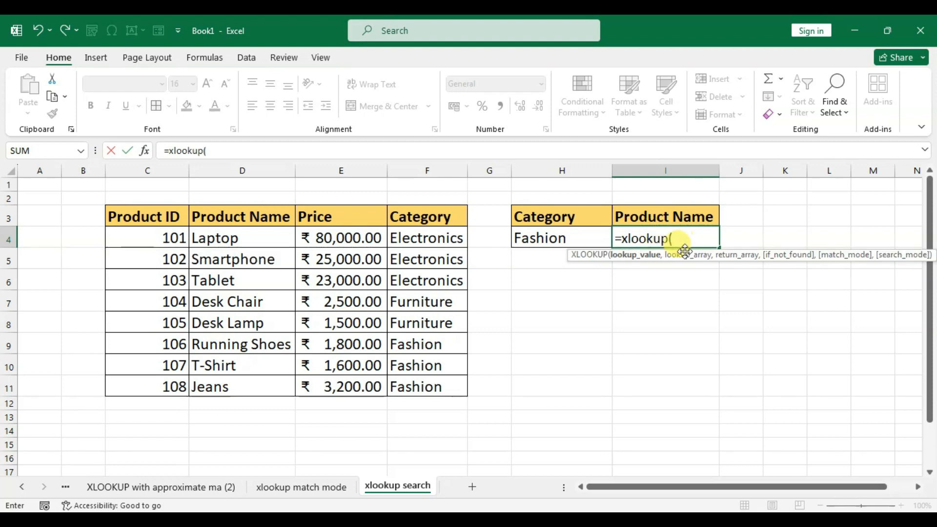
pyautogui.click(547, 239)
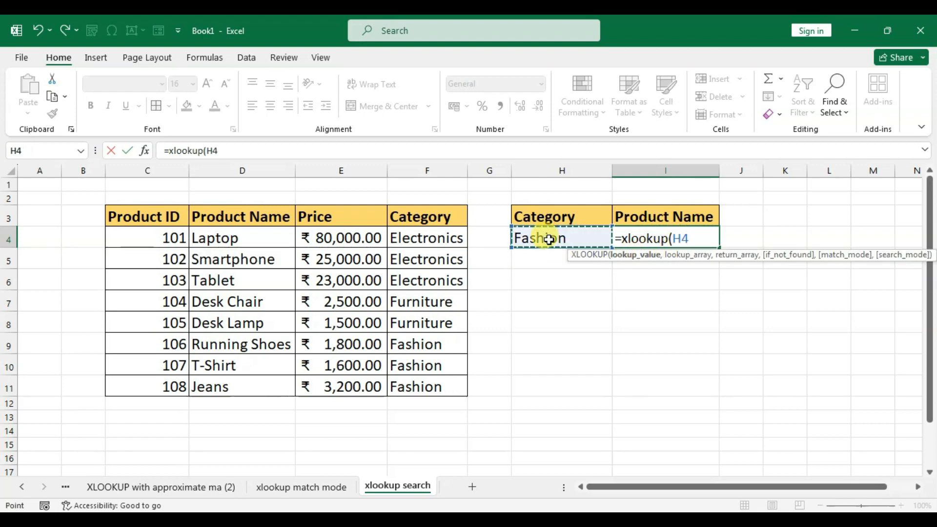
pyautogui.write(',')
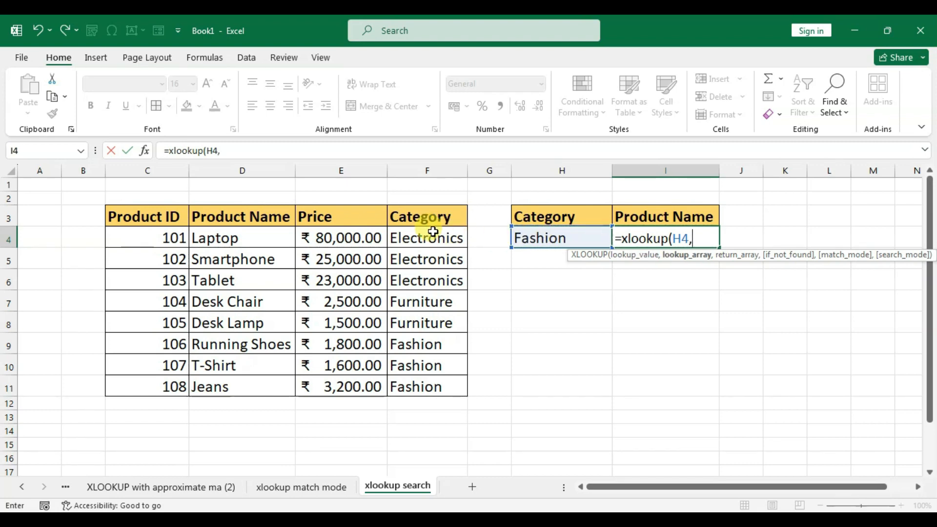
# - Finish the XLOOKUP formula with lookup array F3:F11, return array D3:D11, empty if_not_found and match_mode arguments, and search mode 1
pyautogui.moveTo(418, 215); pyautogui.dragTo(420, 382)
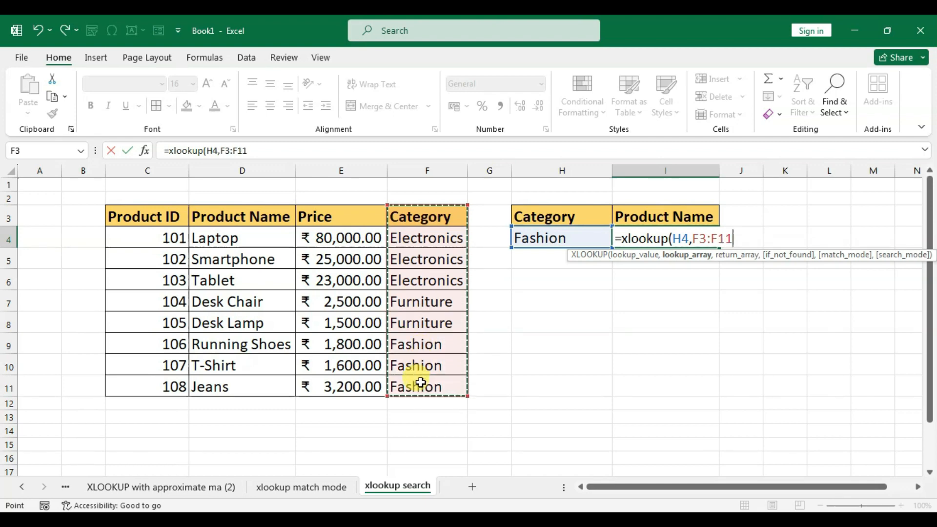
pyautogui.write(',')
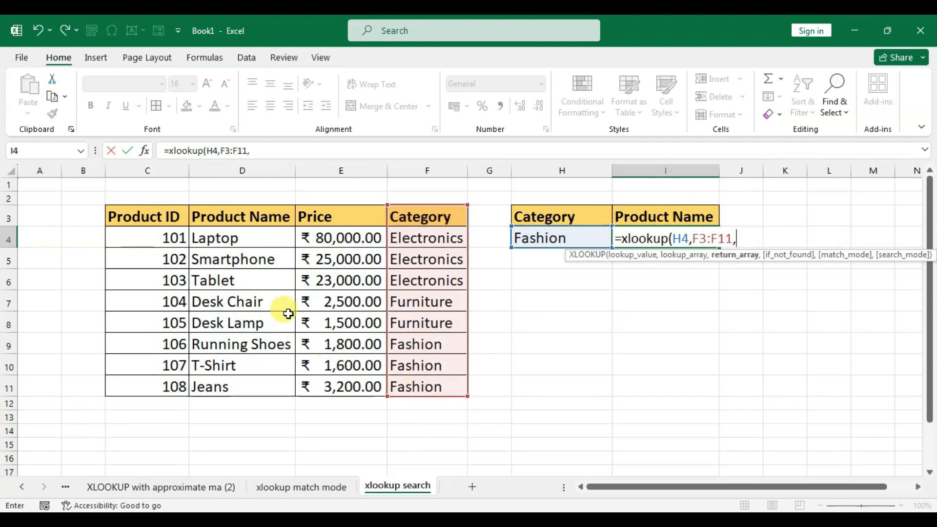
pyautogui.moveTo(249, 215); pyautogui.dragTo(246, 385)
pyautogui.write(',')
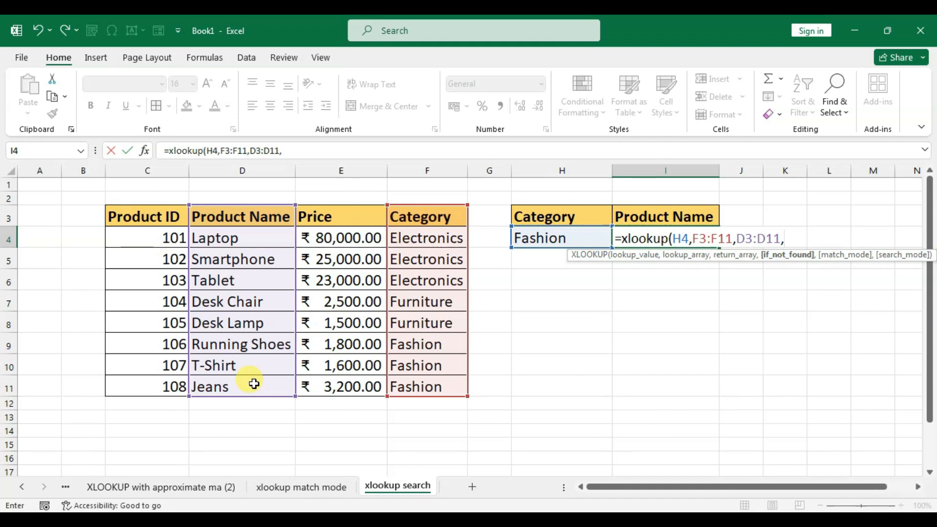
pyautogui.write(',')
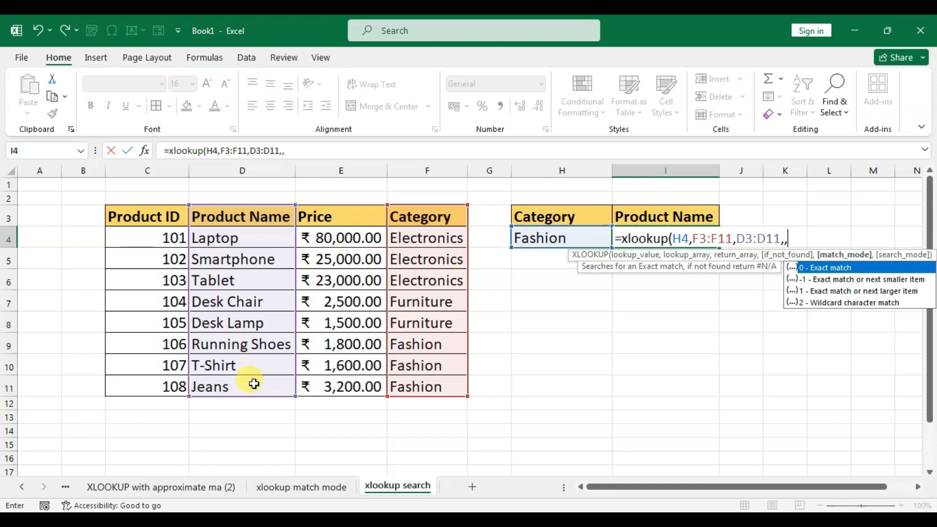
pyautogui.write(',1')
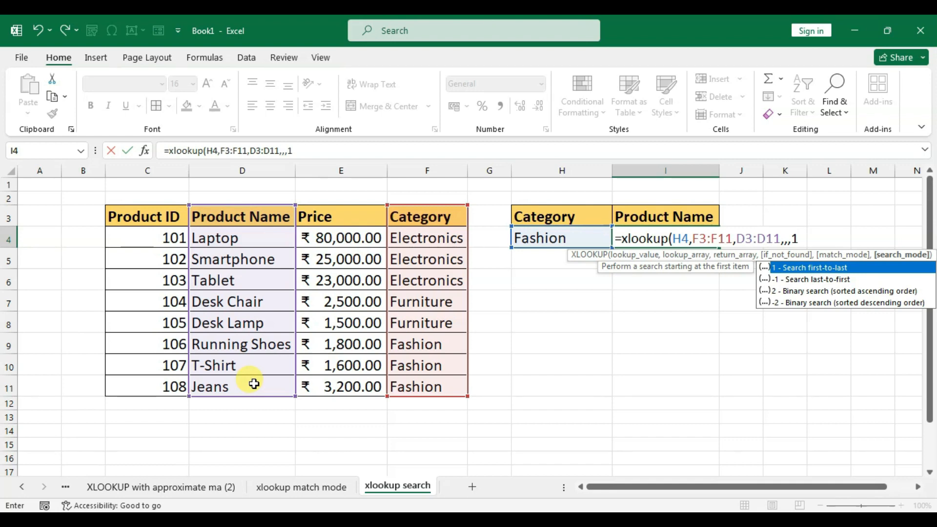
pyautogui.write(')')
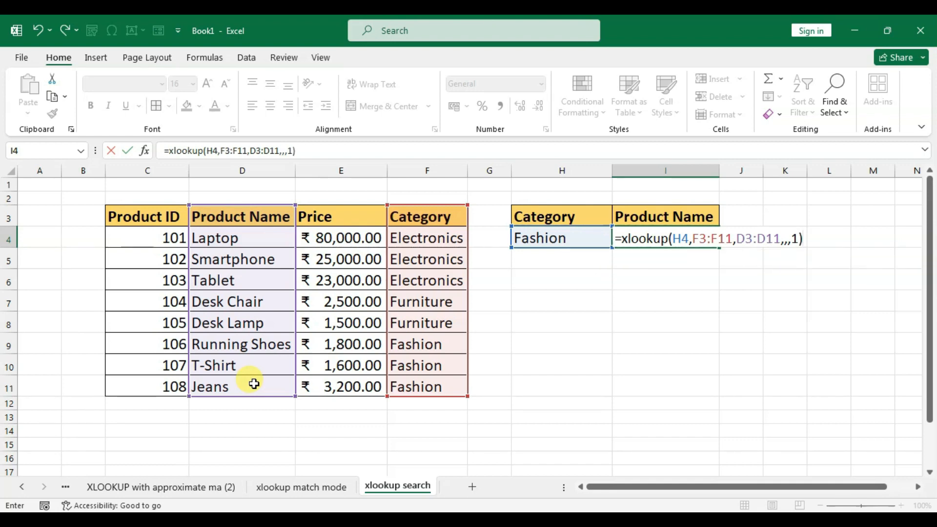
pyautogui.press('Return')
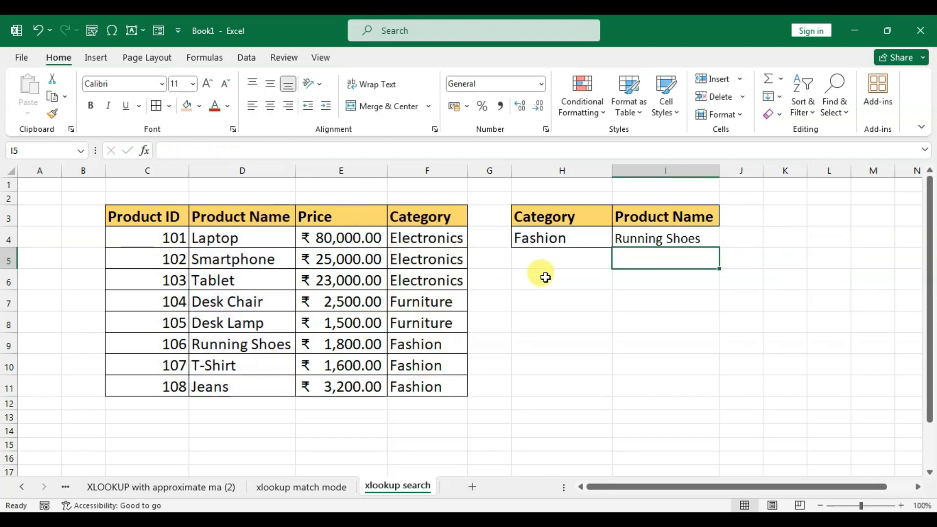
# - Check the category in H4 against row 9 and the earlier Electronics and Furniture rows of the product table
pyautogui.click(557, 241)
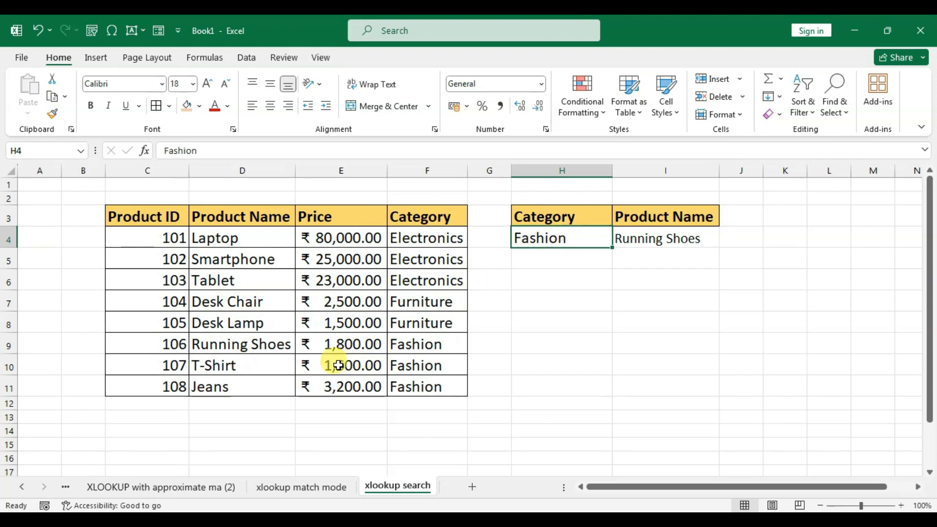
pyautogui.click(236, 343)
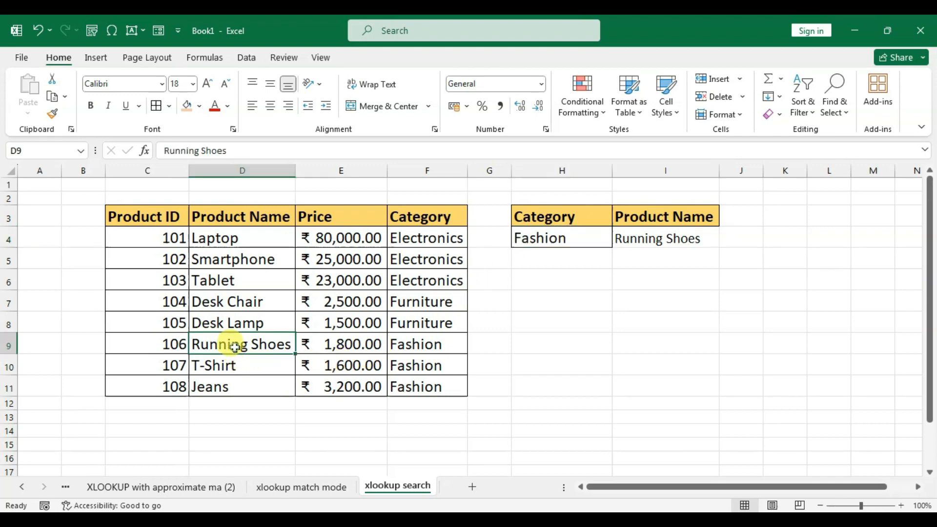
pyautogui.click(419, 344)
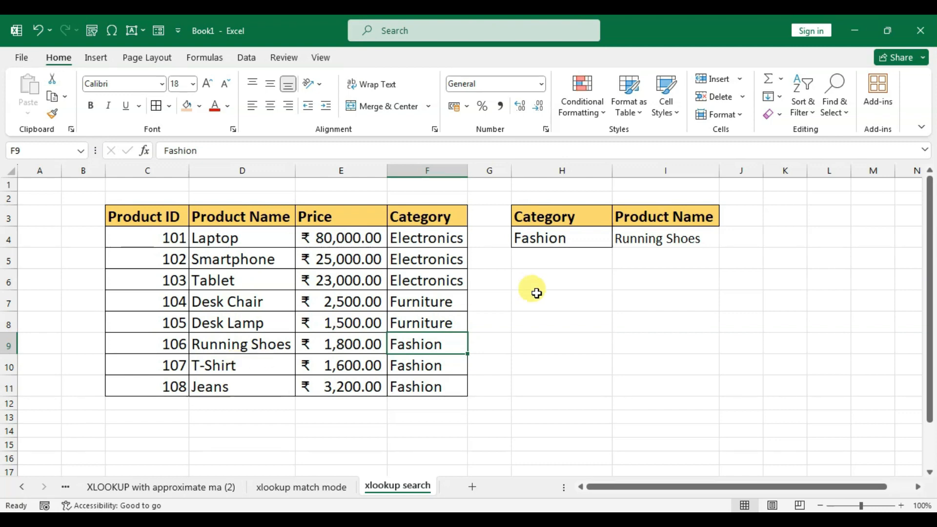
pyautogui.click(426, 239)
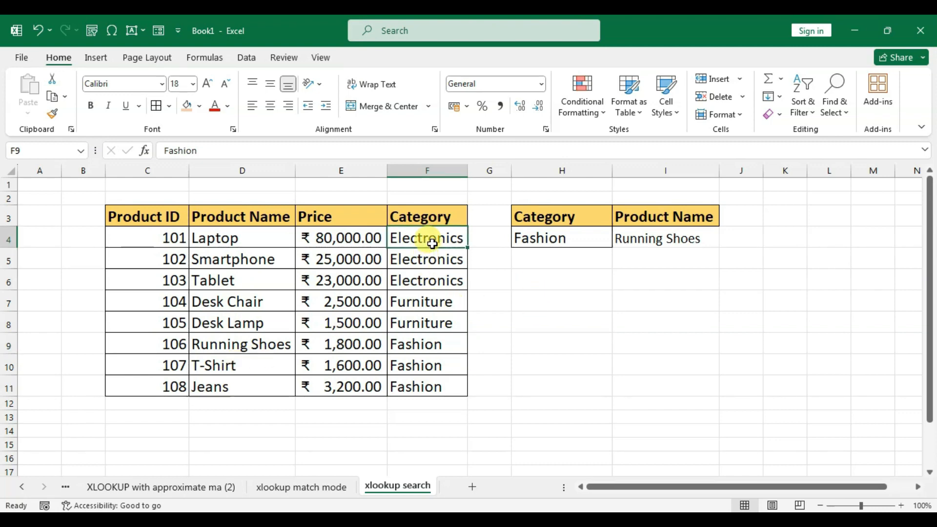
pyautogui.click(224, 236)
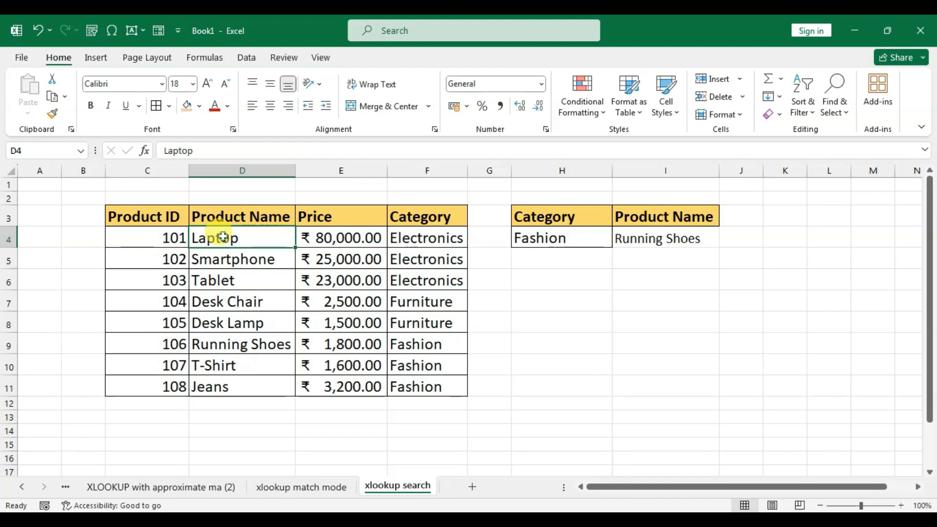
pyautogui.click(422, 300)
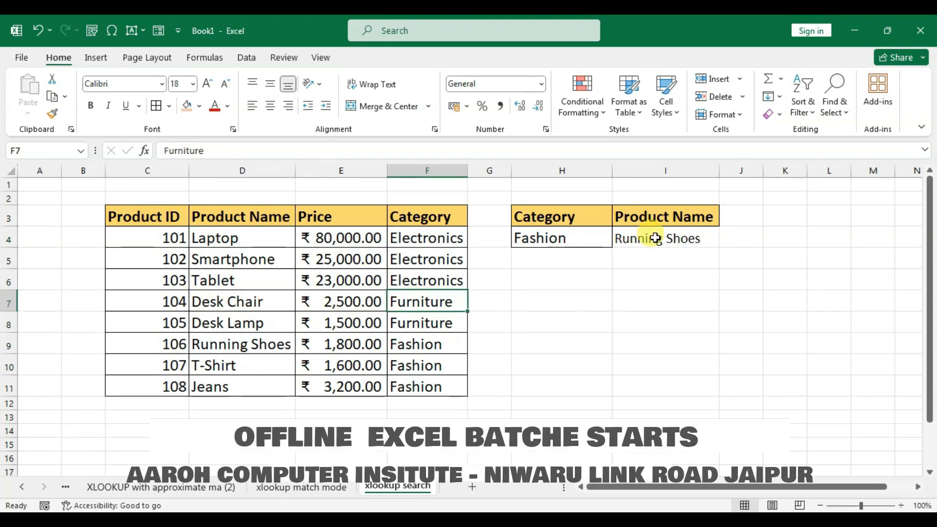
# - Change the search mode of the XLOOKUP formula in I4 to -1 for a last-to-first search
pyautogui.click(639, 239)
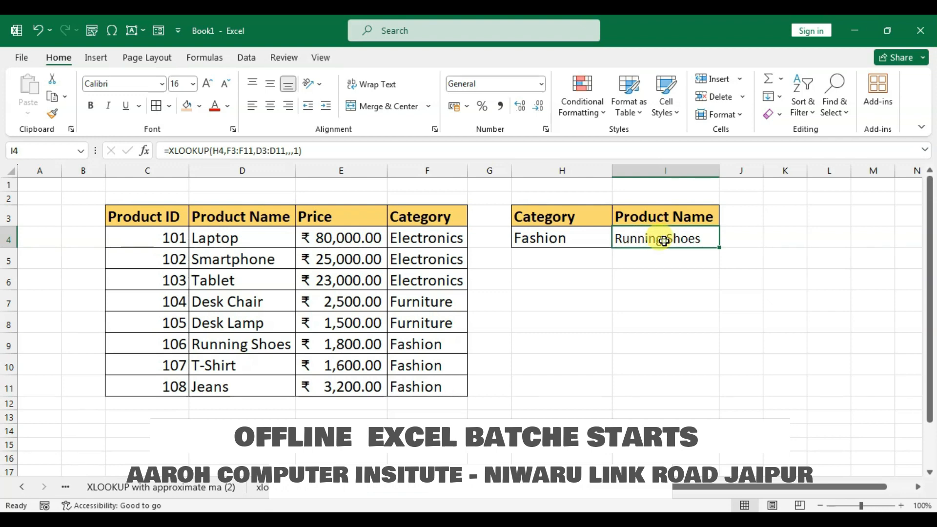
pyautogui.doubleClick(664, 241)
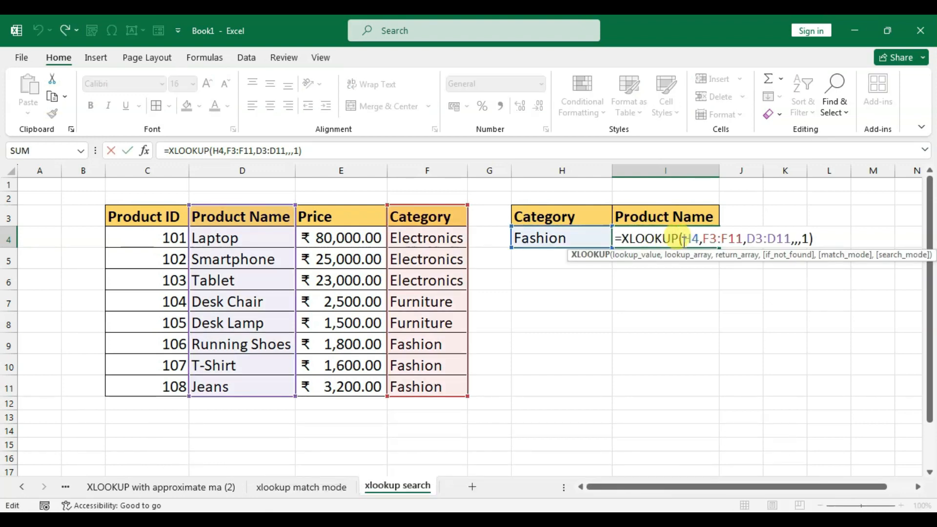
pyautogui.click(807, 240)
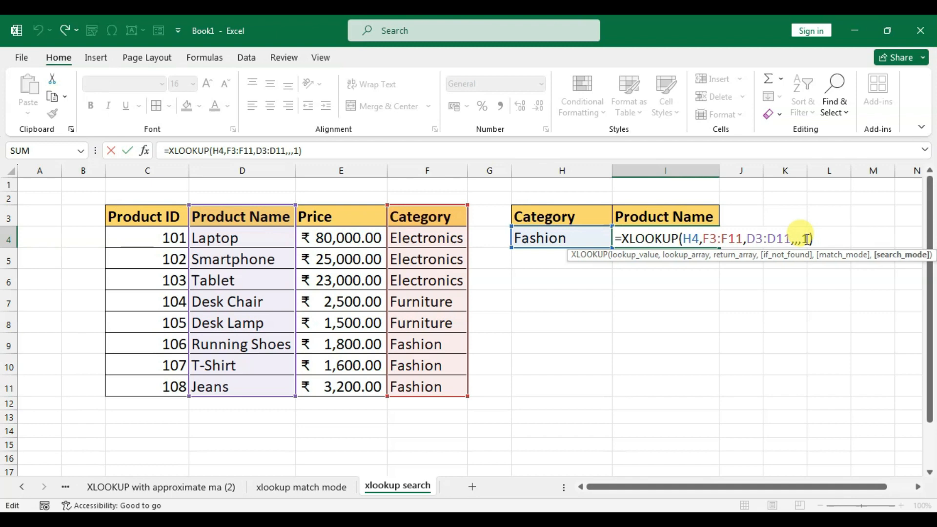
pyautogui.click(802, 238)
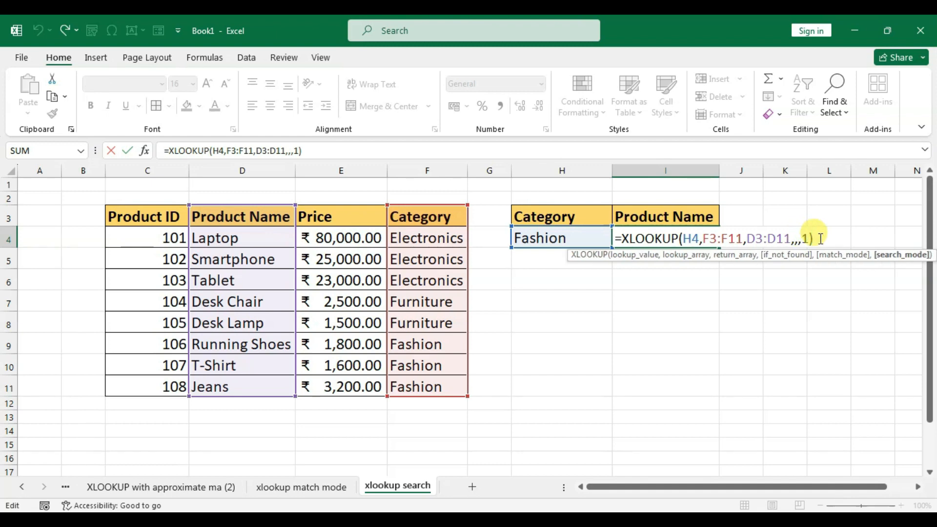
pyautogui.write('-')
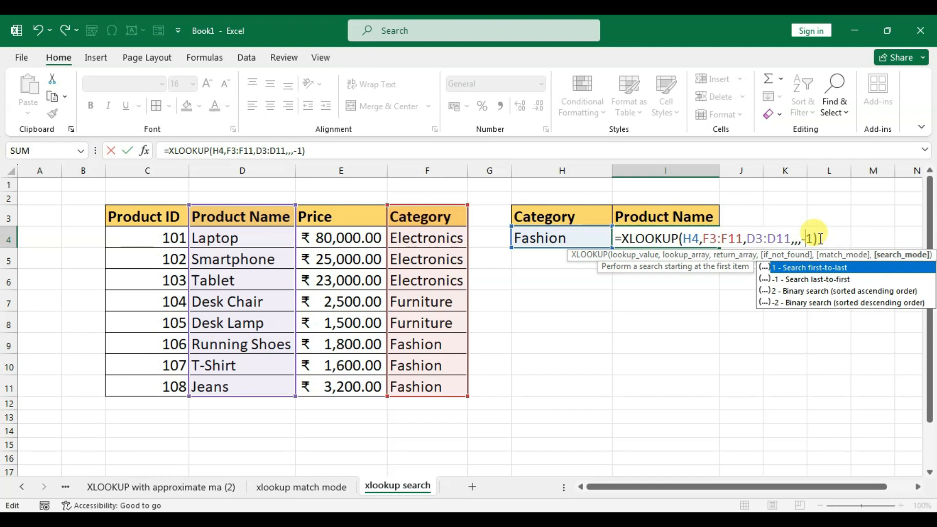
pyautogui.press('Return')
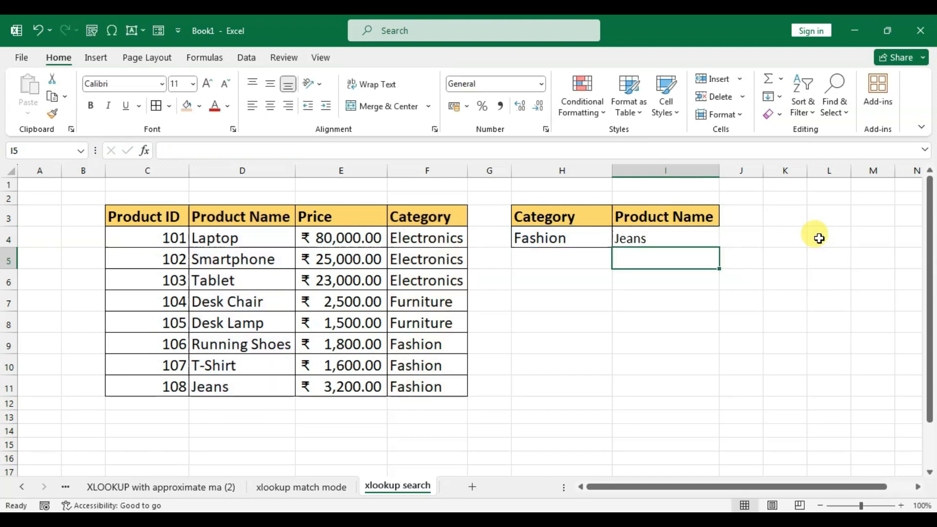
# - Compare the product name in I4 with the product name in D11 and its category in F11
pyautogui.press('Up')
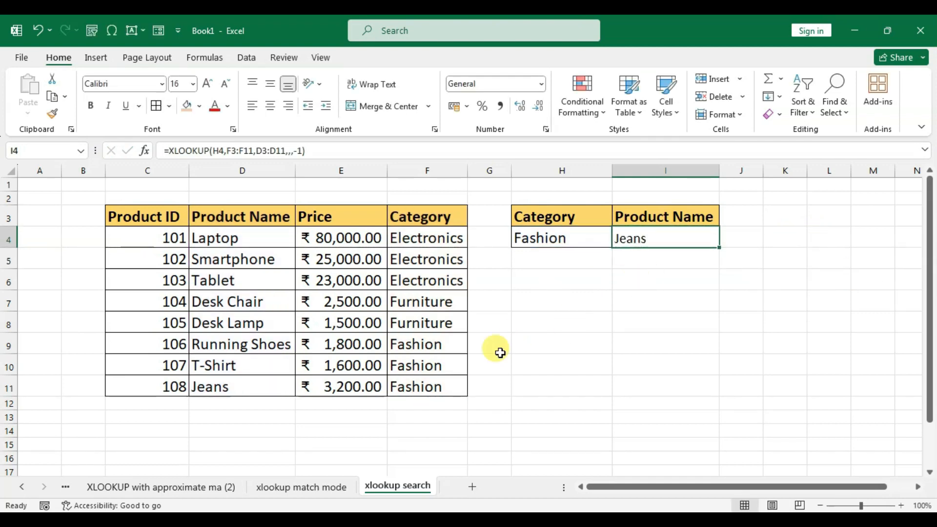
pyautogui.click(243, 391)
pyautogui.click(394, 385)
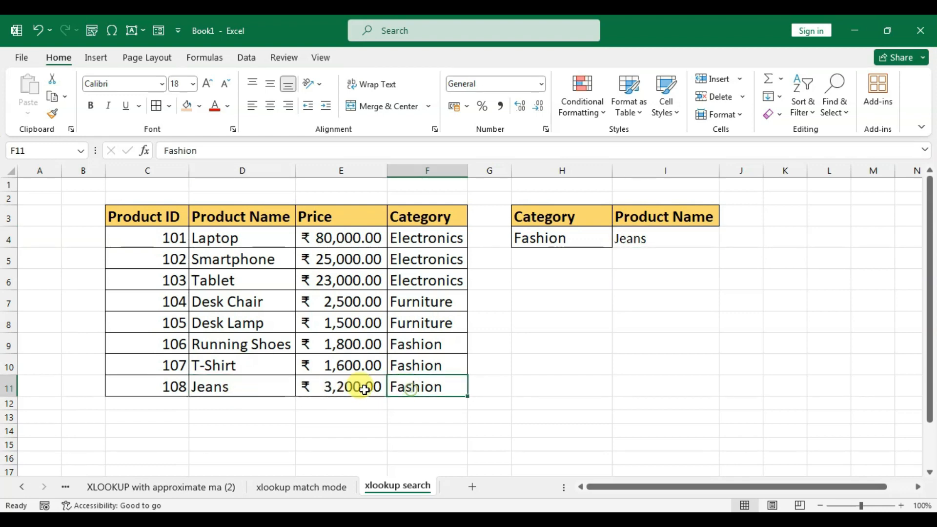
pyautogui.click(239, 392)
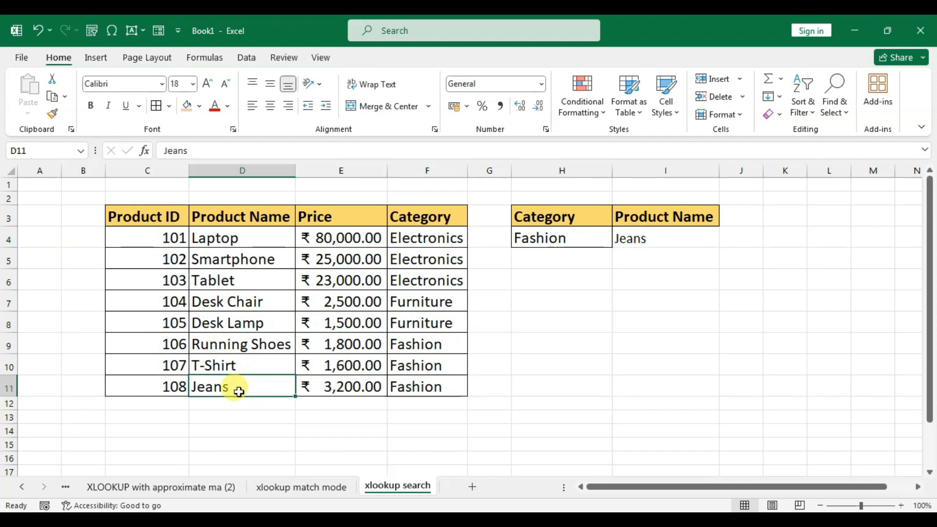